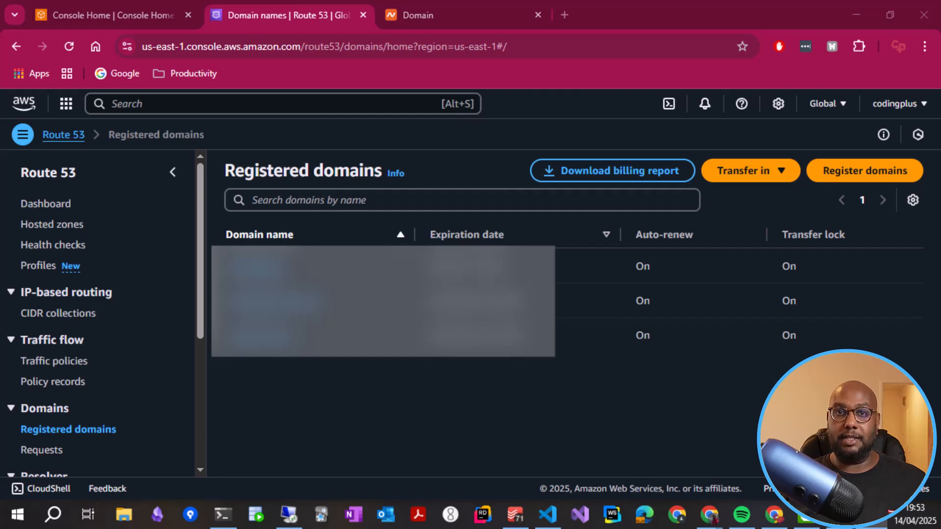
# Switch to Namecheap and open the management page of webdevcourses.com from the domain list
pyautogui.hotkey('ctrl', 'Tab')
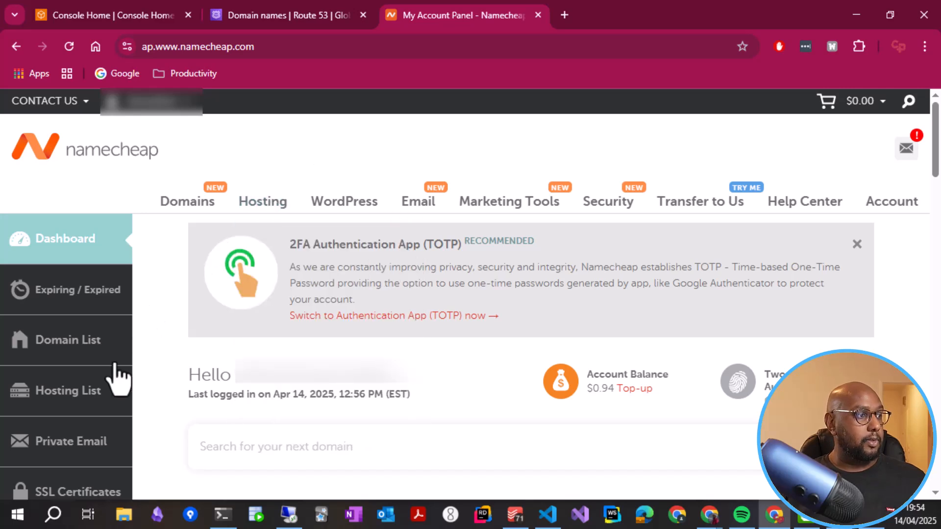
pyautogui.click(52, 344)
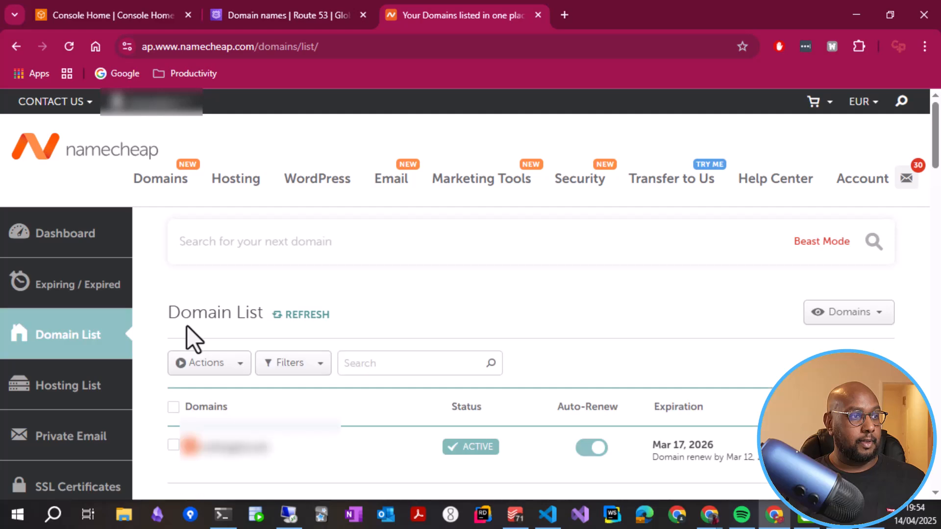
pyautogui.scroll(-3, 187, 326)
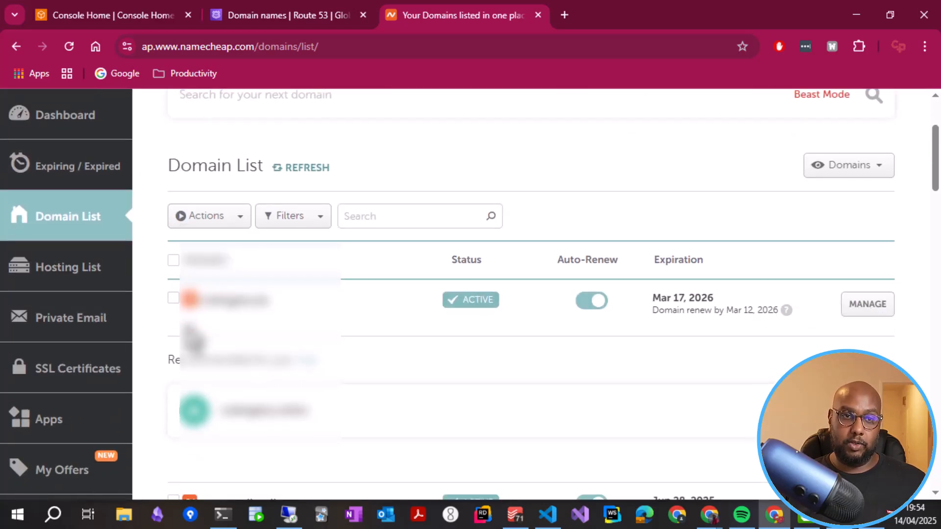
pyautogui.scroll(-5, 195, 338)
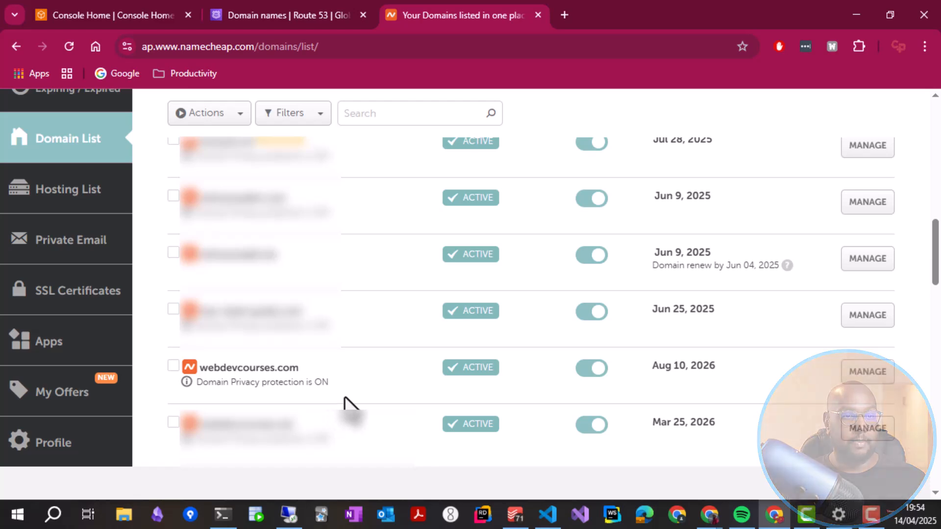
pyautogui.click(866, 373)
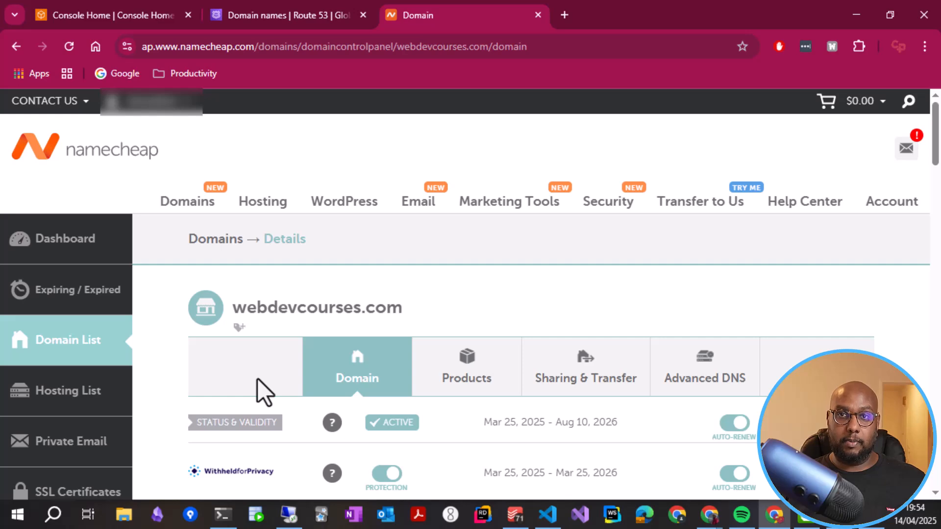
# Look over the domain's settings and turn off its Domain Lock in the Transfer Out section of Sharing & Transfer
pyautogui.scroll(-13, 257, 378)
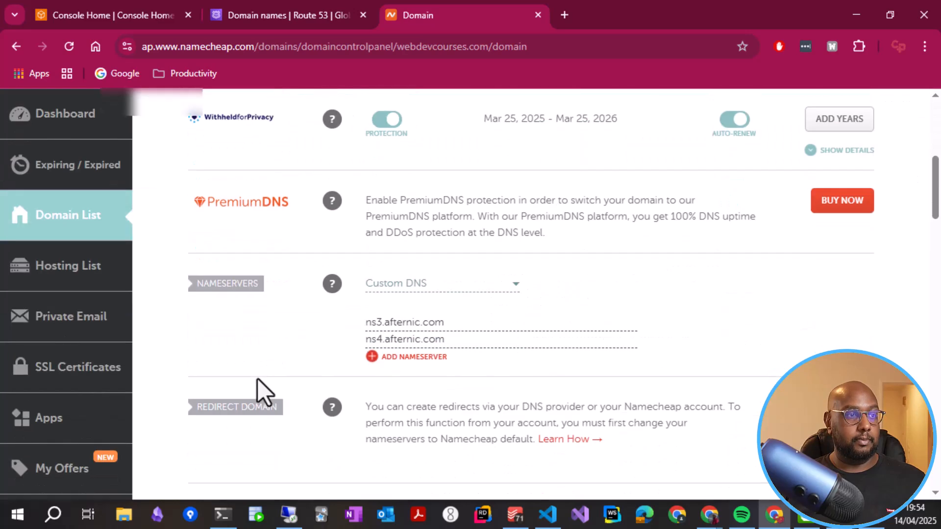
pyautogui.scroll(-5, 258, 378)
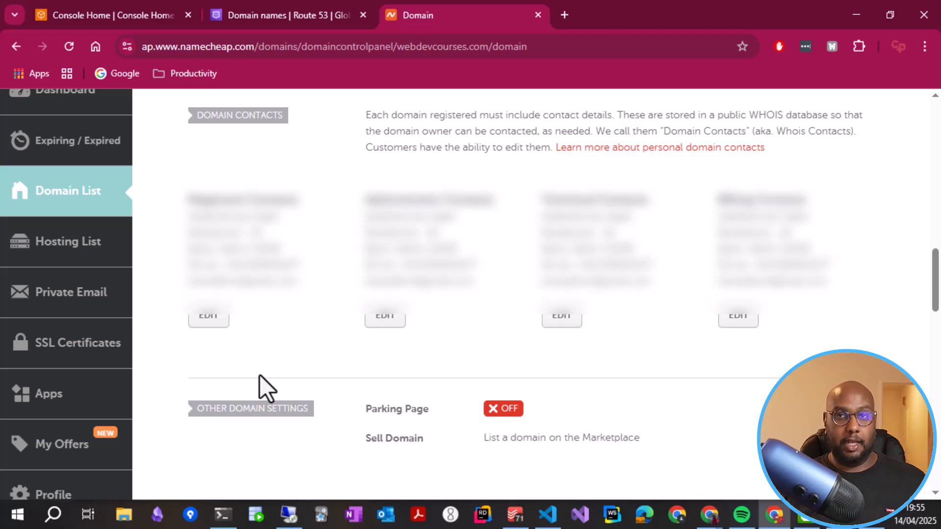
pyautogui.scroll(7, 260, 375)
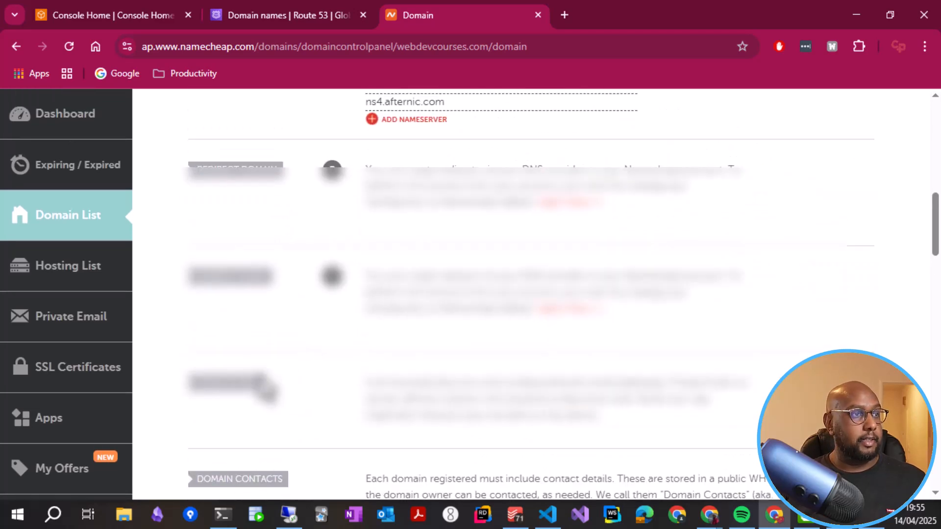
pyautogui.scroll(8, 264, 388)
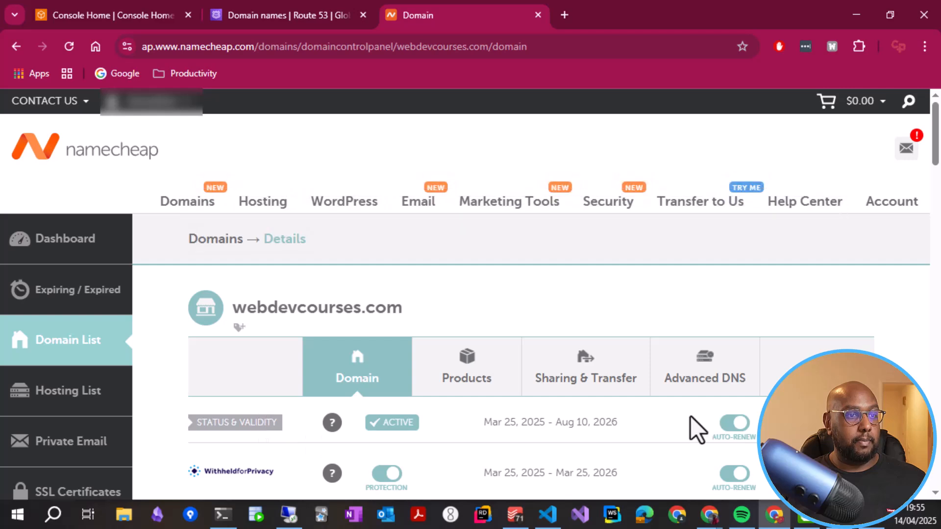
pyautogui.click(587, 388)
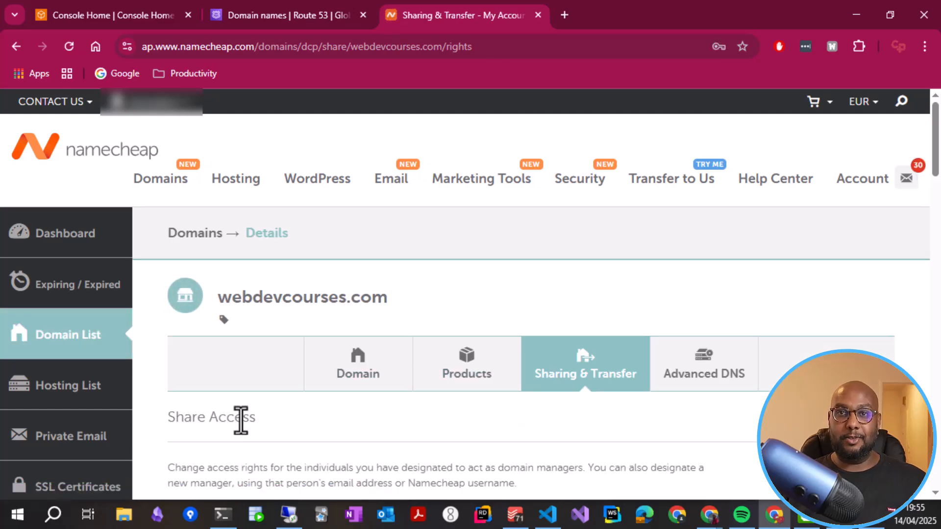
pyautogui.scroll(-13, 241, 420)
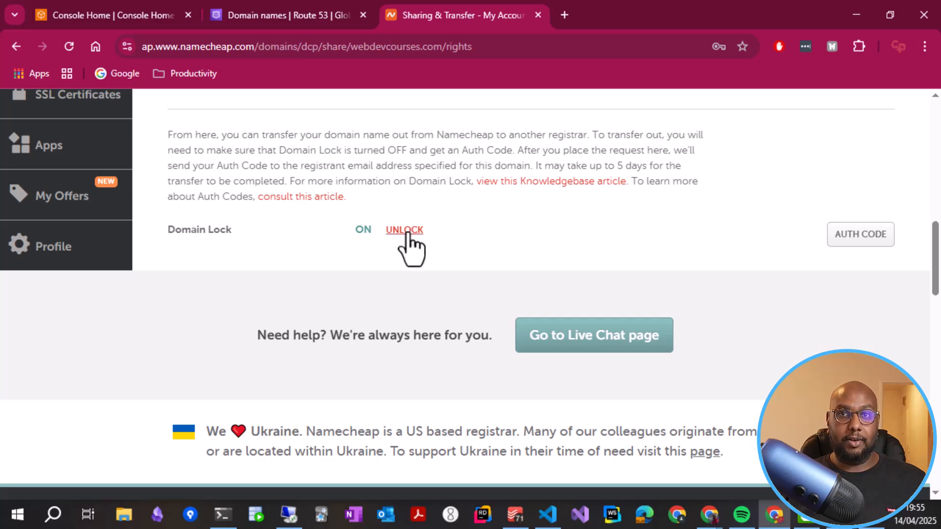
pyautogui.click(405, 230)
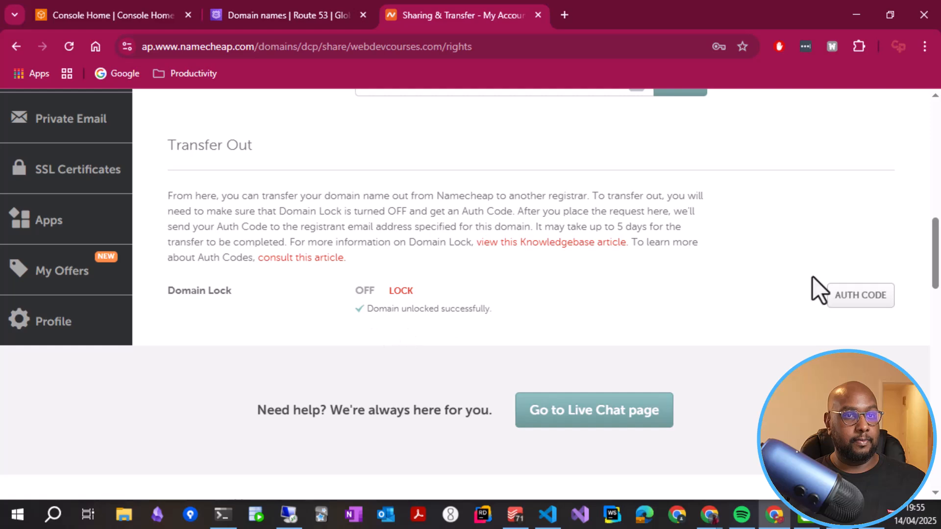
# Request the domain's Auth Code by email, giving Technical as the reason for transferring out
pyautogui.click(855, 301)
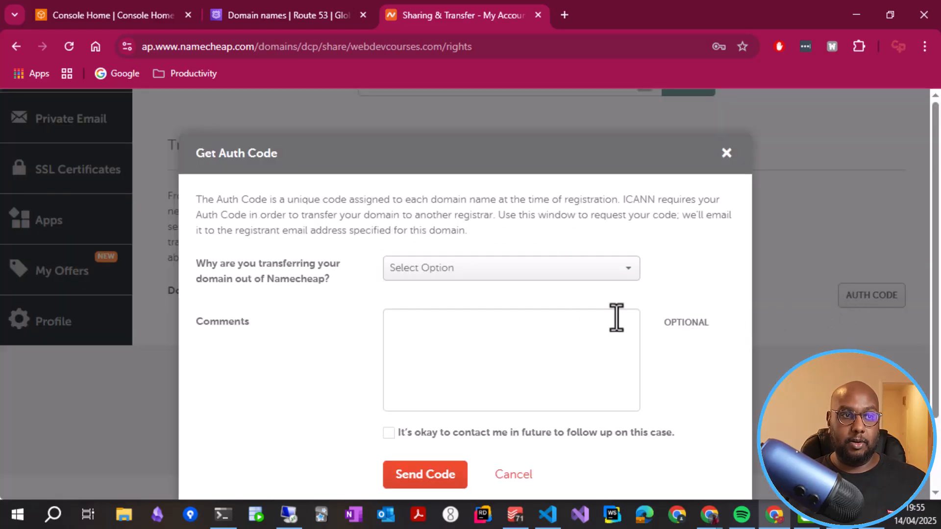
pyautogui.click(403, 275)
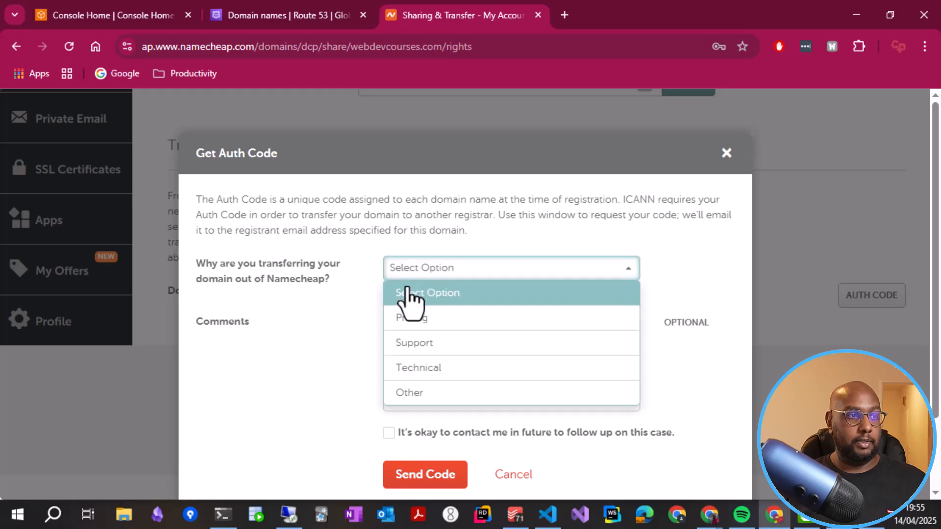
pyautogui.click(422, 373)
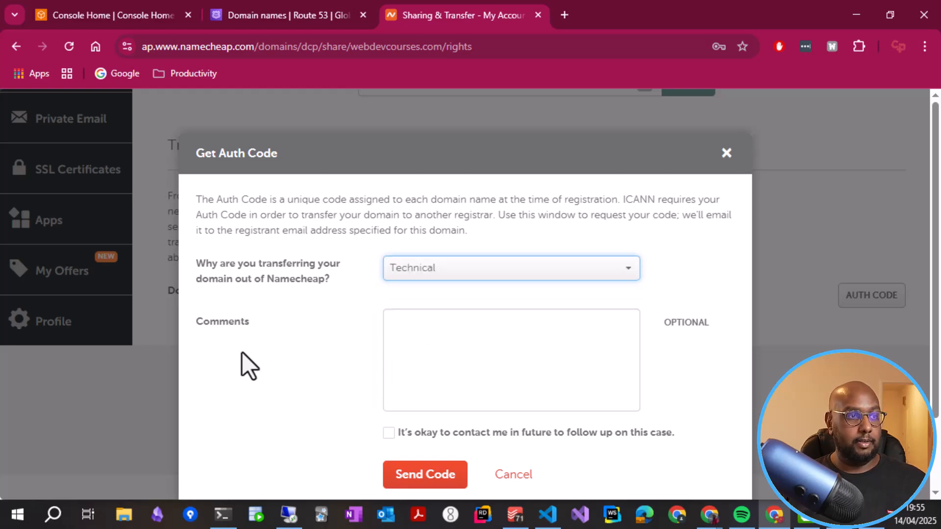
pyautogui.click(439, 475)
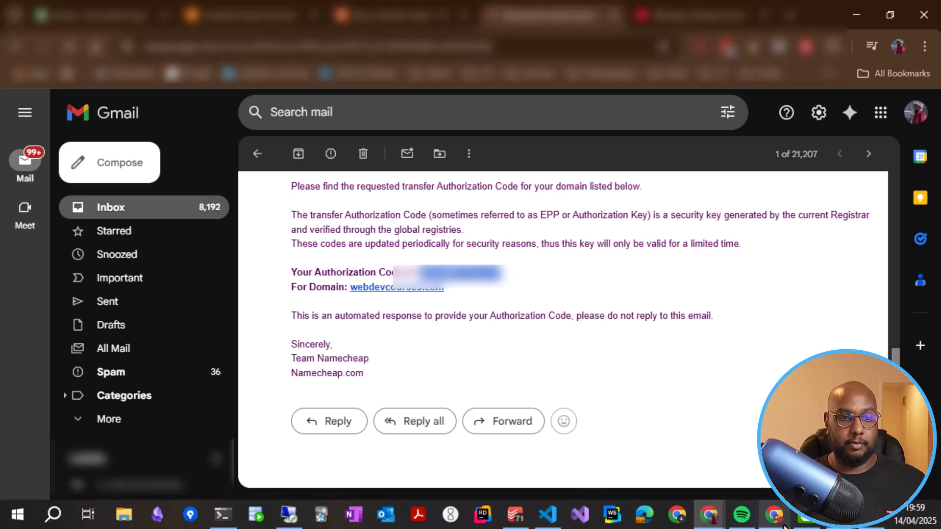
# Return from the authorization code email in Gmail to the AWS Console Home page
pyautogui.moveTo(783, 525)
pyautogui.click(797, 421)
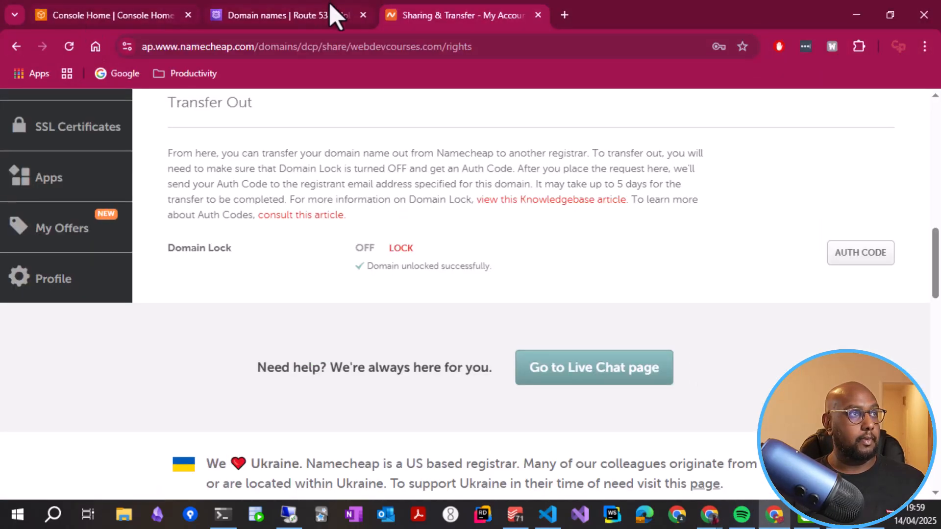
pyautogui.click(296, 15)
pyautogui.click(77, 15)
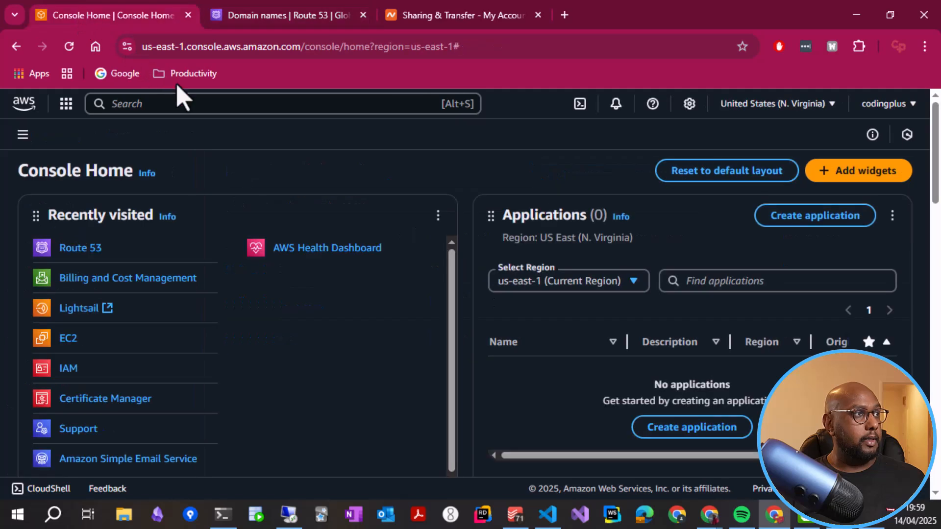
pyautogui.click(198, 104)
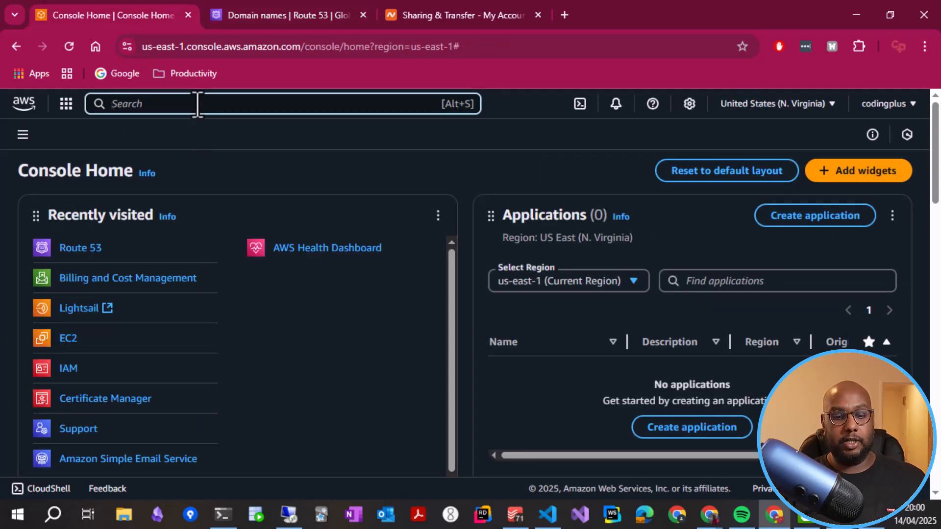
pyautogui.write('Route 53')
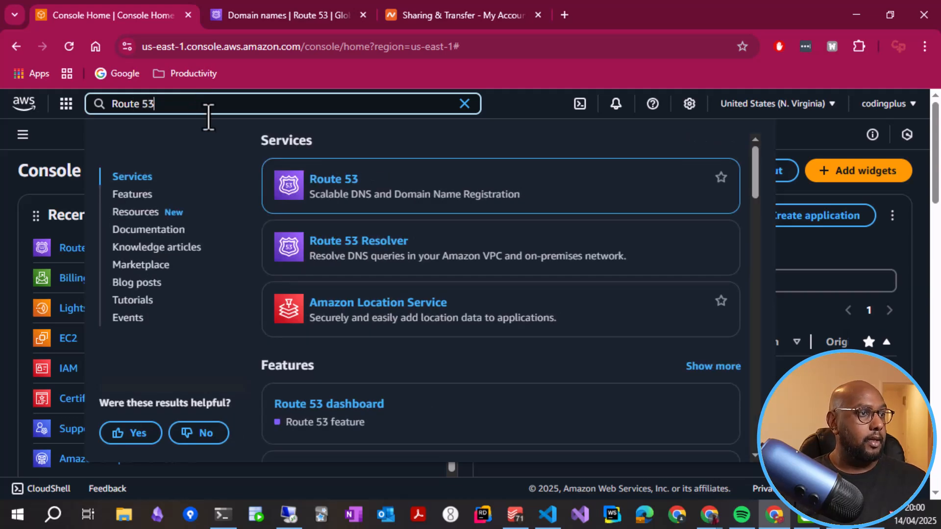
pyautogui.moveTo(368, 189)
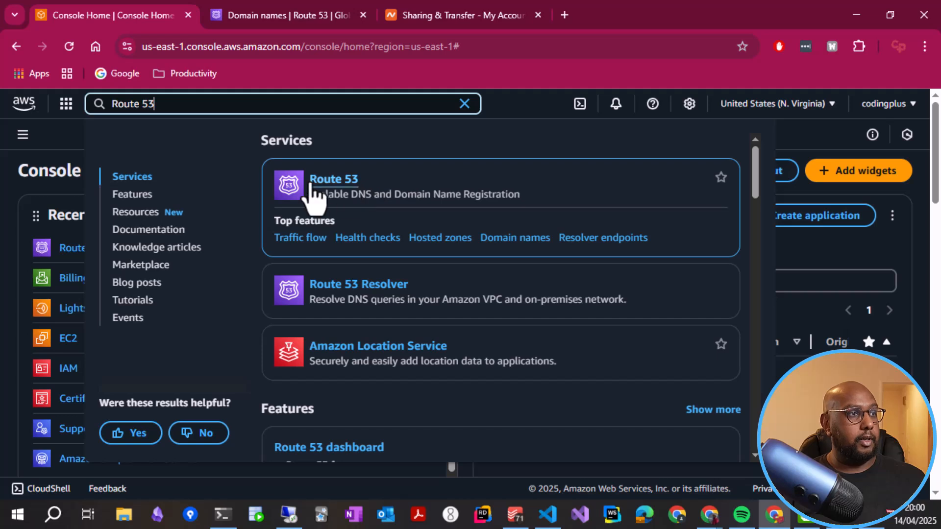
pyautogui.press('Escape')
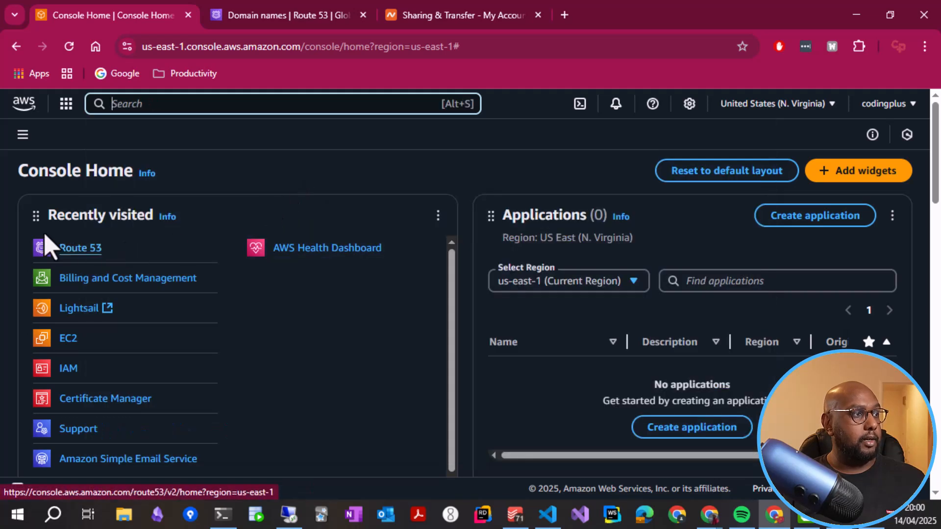
# Open Route 53 in a separate browser tab and start a single-domain transfer in from the registered domains
pyautogui.middleClick(81, 250)
pyautogui.click(283, 17)
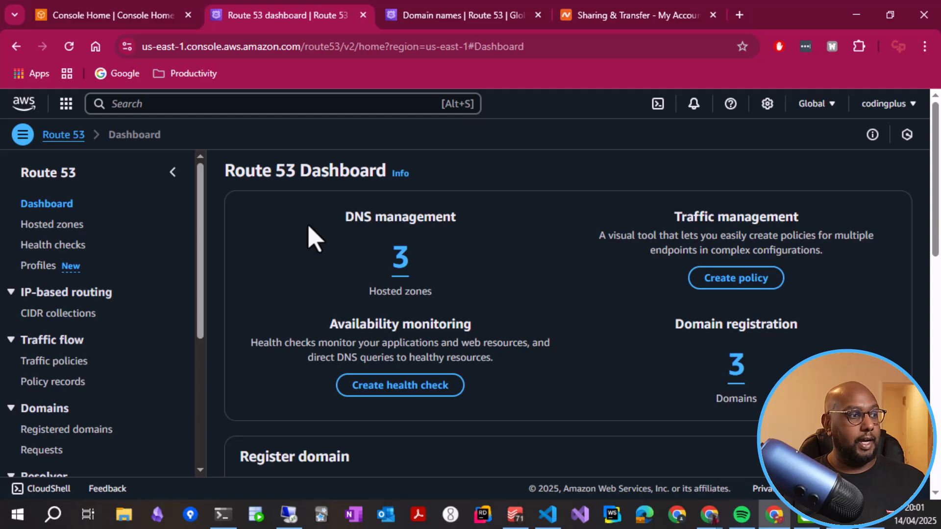
pyautogui.click(95, 430)
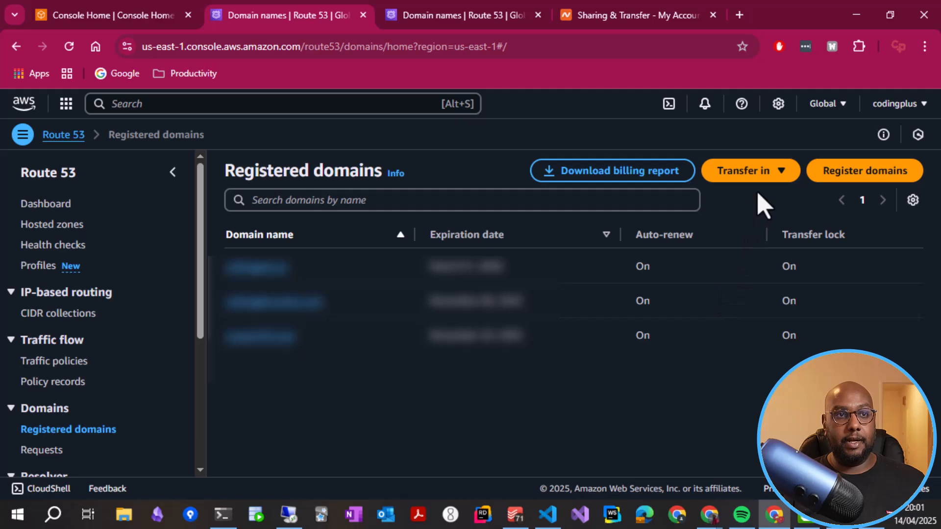
pyautogui.click(762, 176)
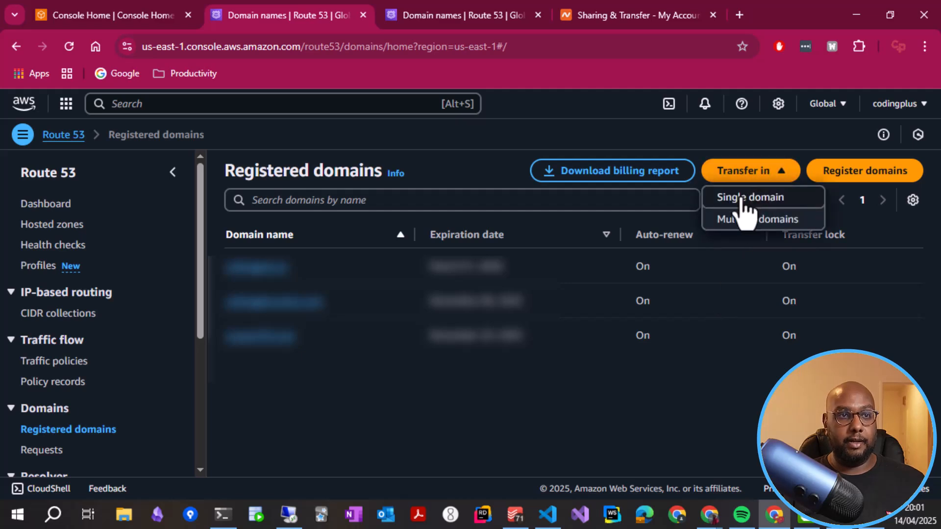
pyautogui.click(743, 200)
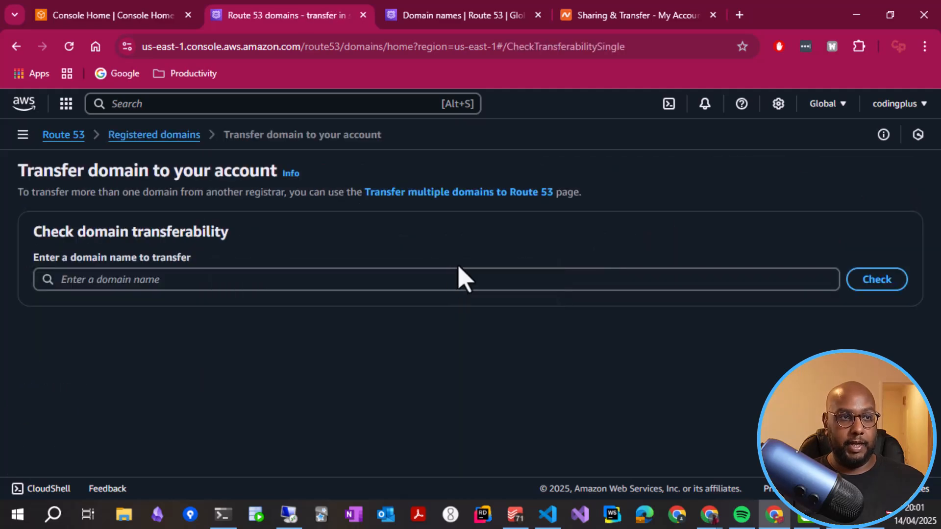
# Check the transferability of webdevcourses.com and review its transfer price and the prerequisites for moving to Route 53
pyautogui.click(163, 283)
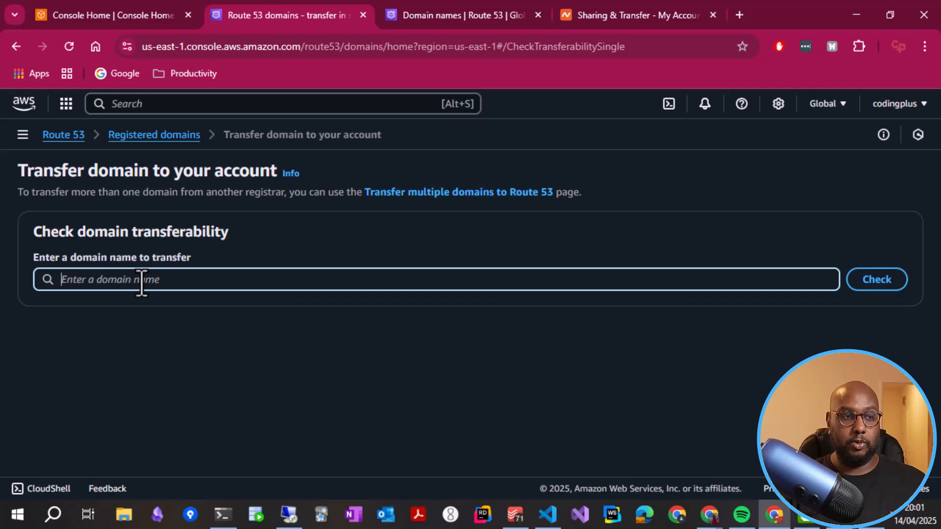
pyautogui.write('webd')
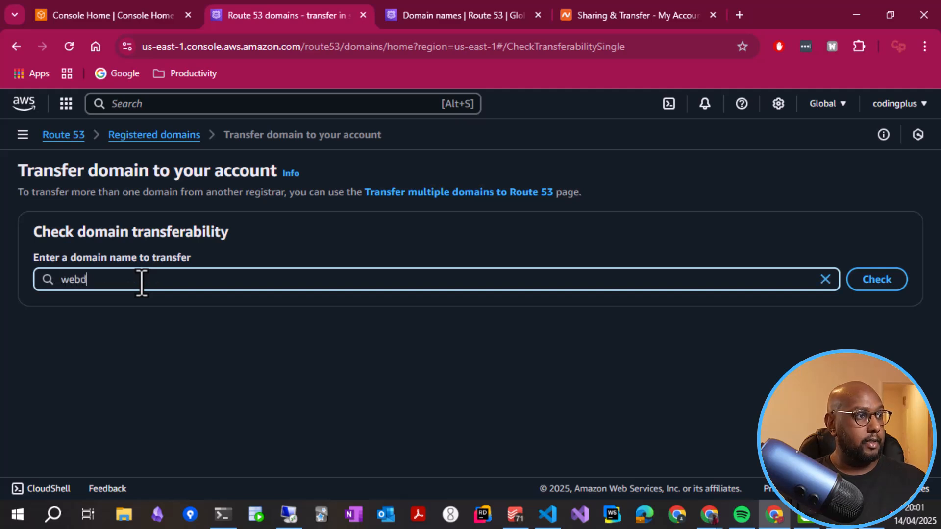
pyautogui.write('evcourses')
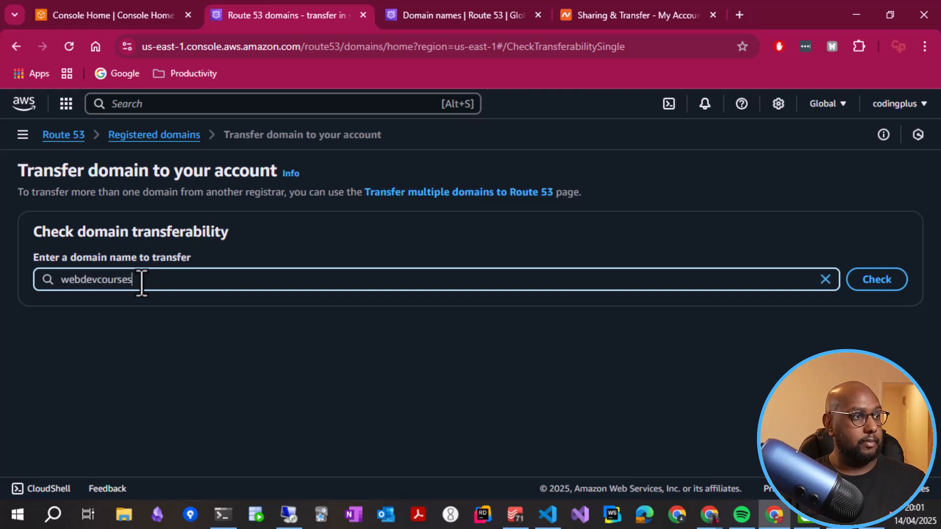
pyautogui.write('.com')
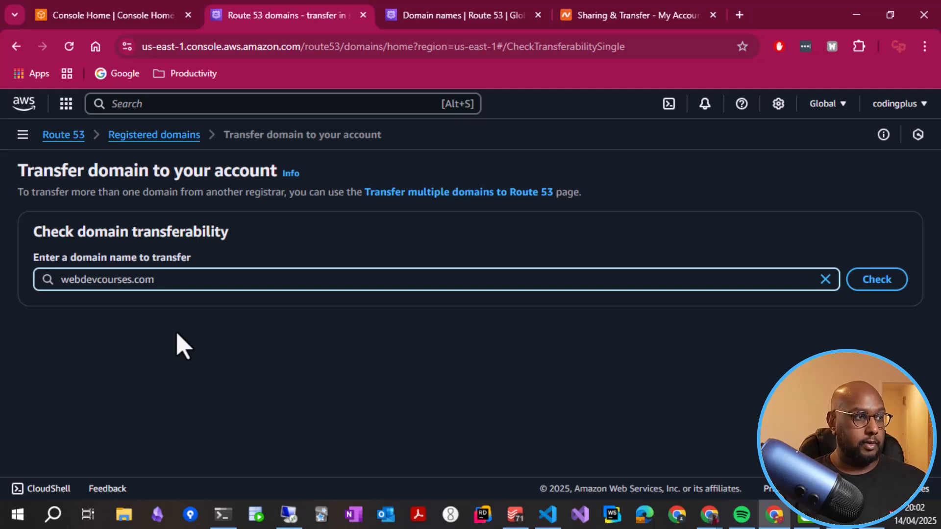
pyautogui.click(877, 283)
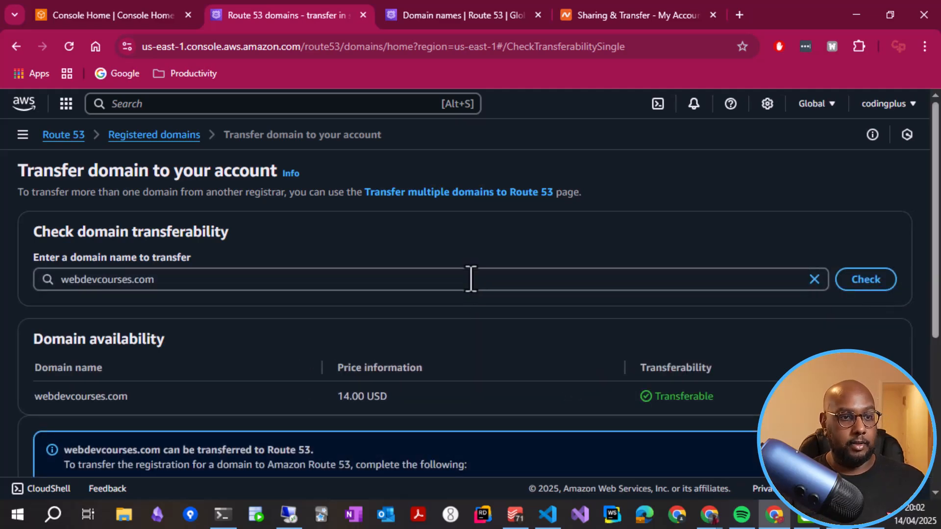
pyautogui.scroll(-1, 471, 279)
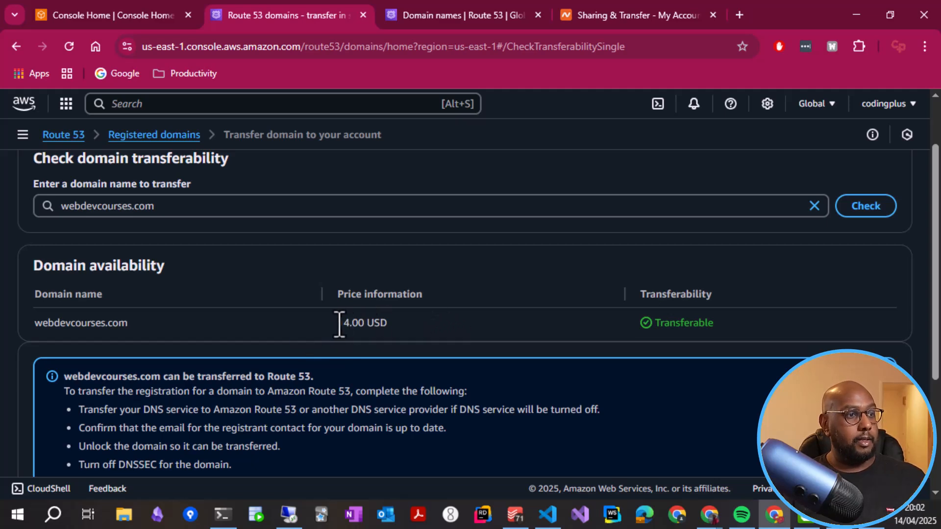
pyautogui.moveTo(338, 322); pyautogui.dragTo(414, 332)
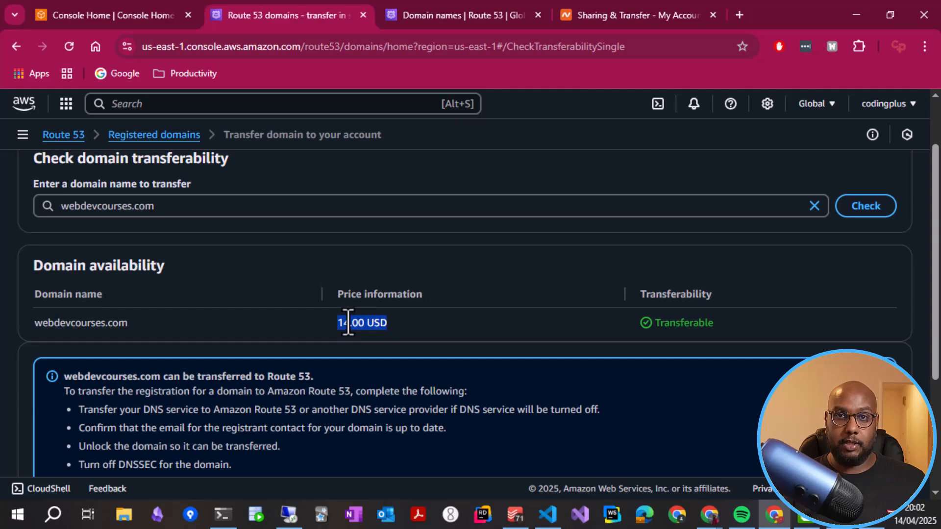
pyautogui.scroll(-3, 310, 321)
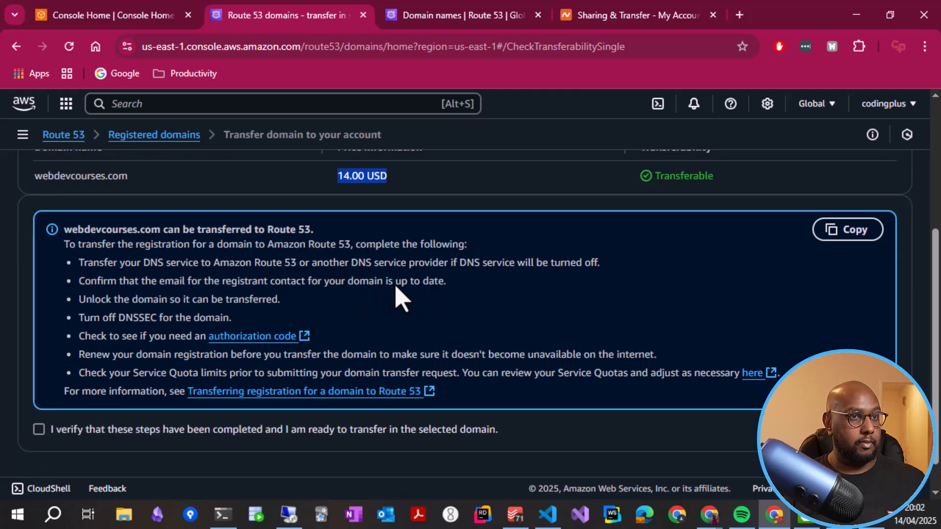
pyautogui.scroll(-1, 211, 263)
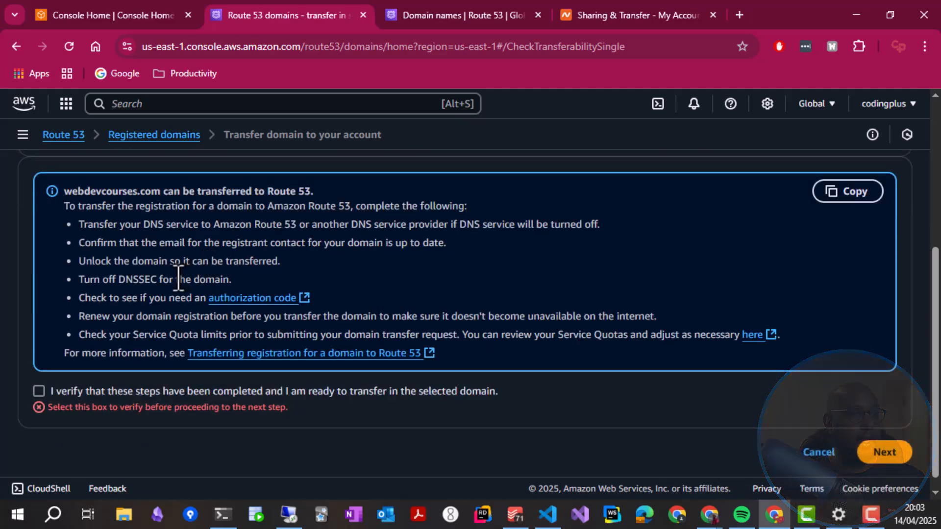
# Verify that the transfer prerequisites for webdevcourses.com are complete and continue with the existing name servers
pyautogui.click(39, 390)
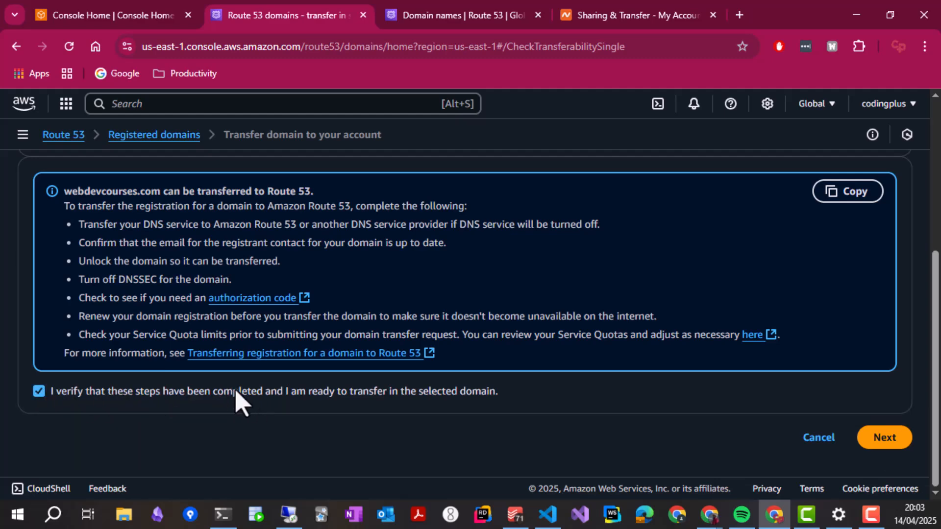
pyautogui.click(889, 451)
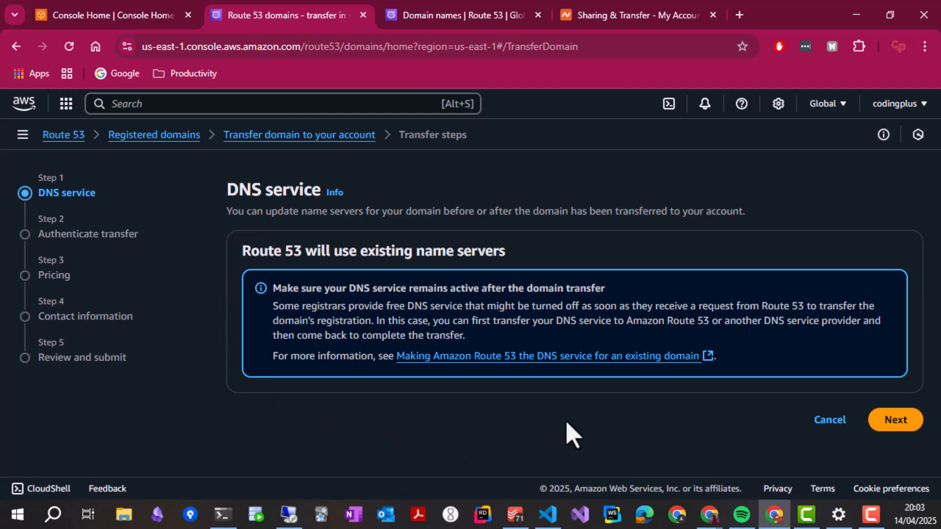
pyautogui.click(896, 421)
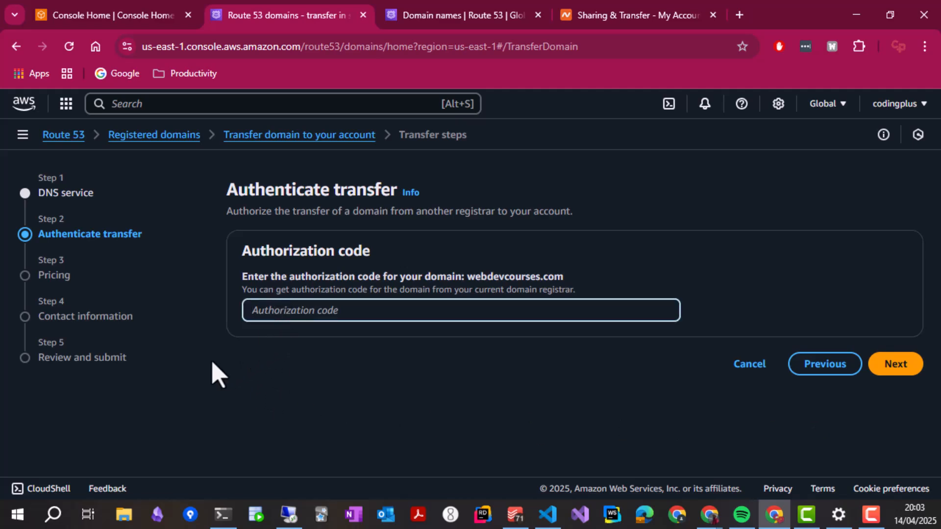
# Paste the domain's authorization code and accept the domain pricing with auto-renew on
pyautogui.hotkey('ctrl', 'v')
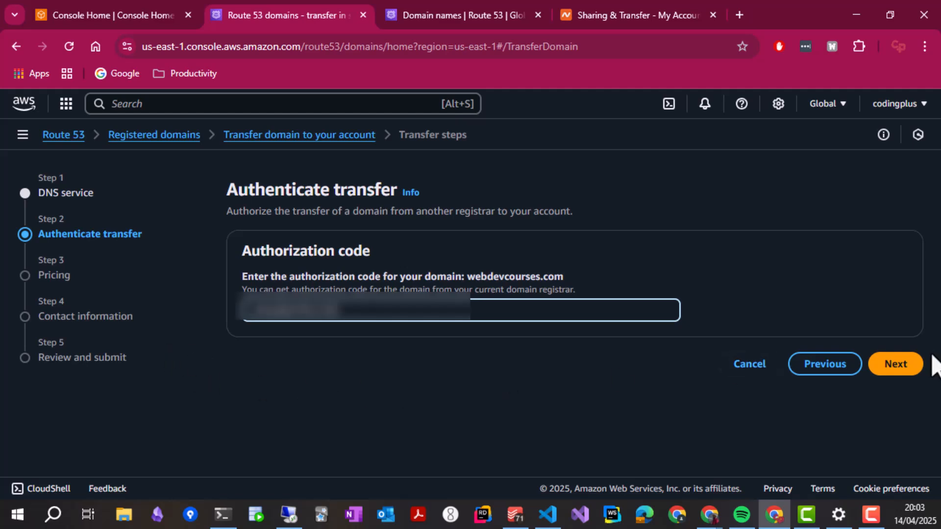
pyautogui.click(899, 366)
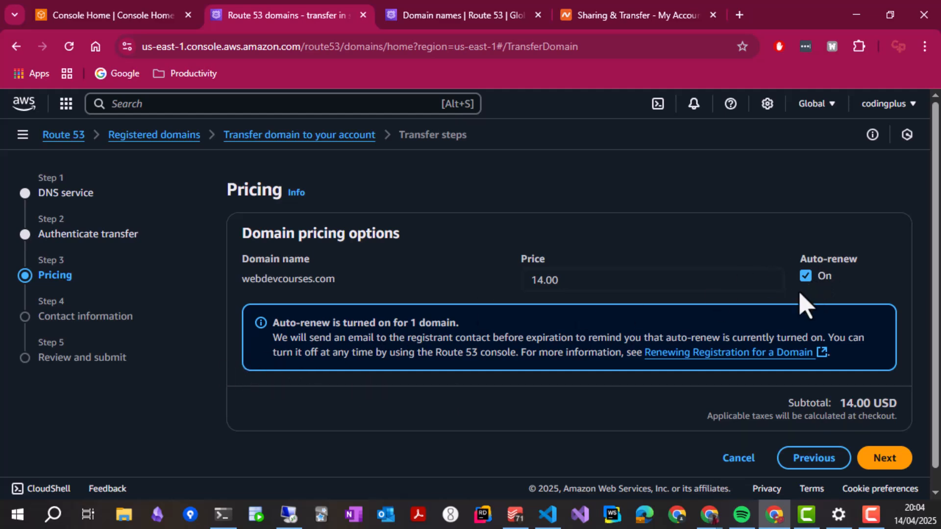
pyautogui.click(882, 456)
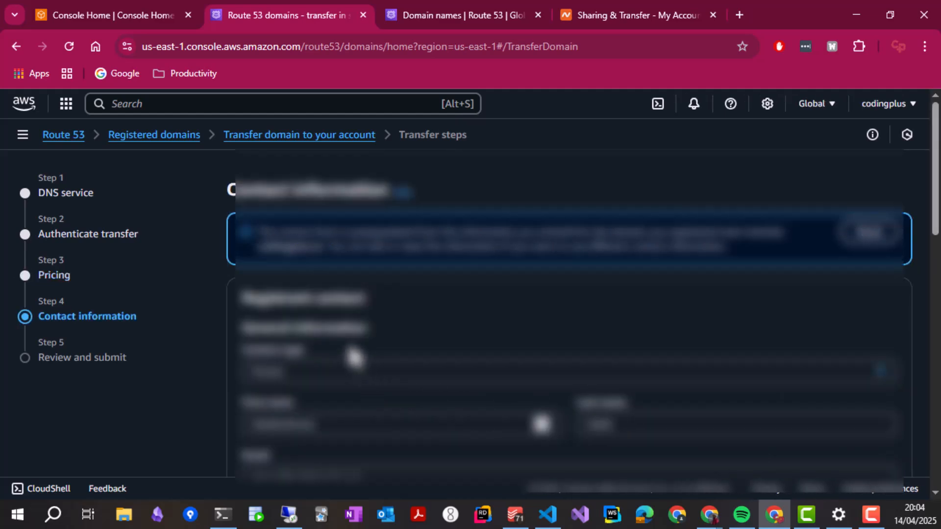
# Review the prefilled contact information and accept it with privacy protection on for all contacts of webdevcourses.com
pyautogui.scroll(-6, 354, 358)
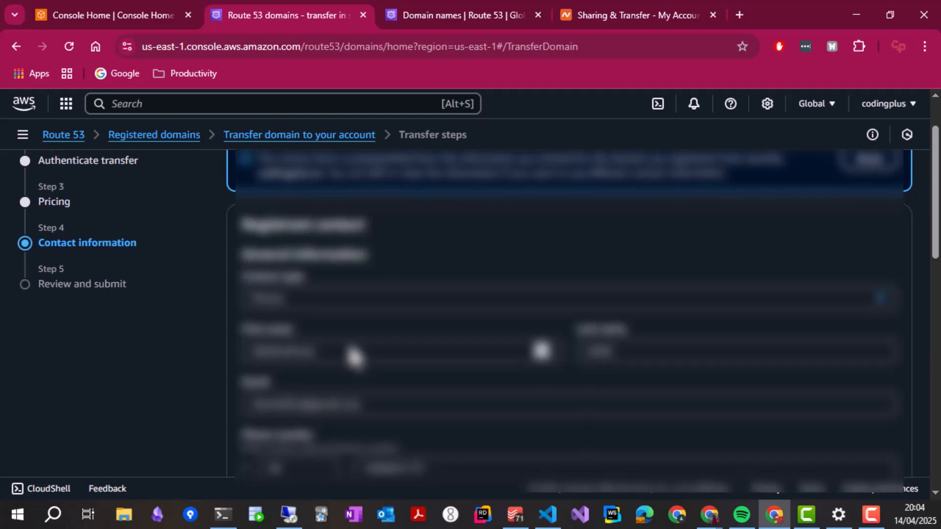
pyautogui.scroll(-10, 354, 358)
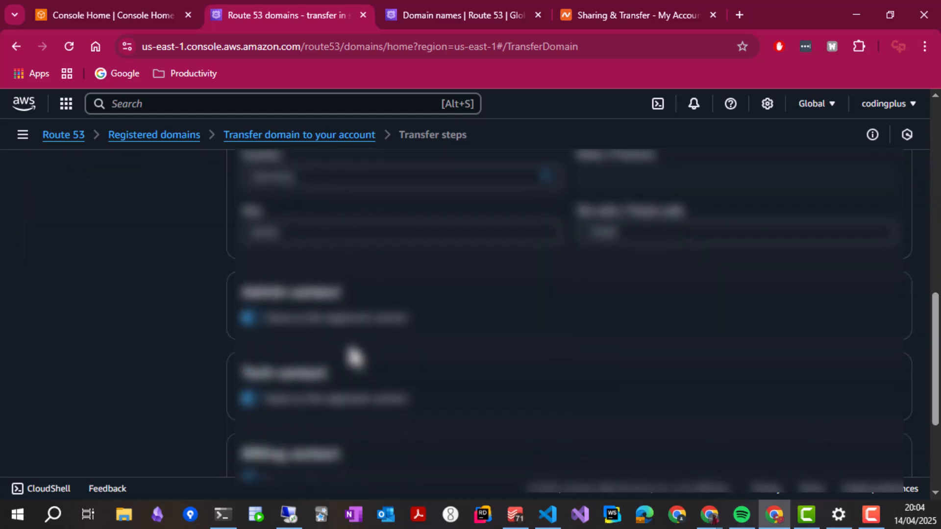
pyautogui.scroll(-1, 354, 357)
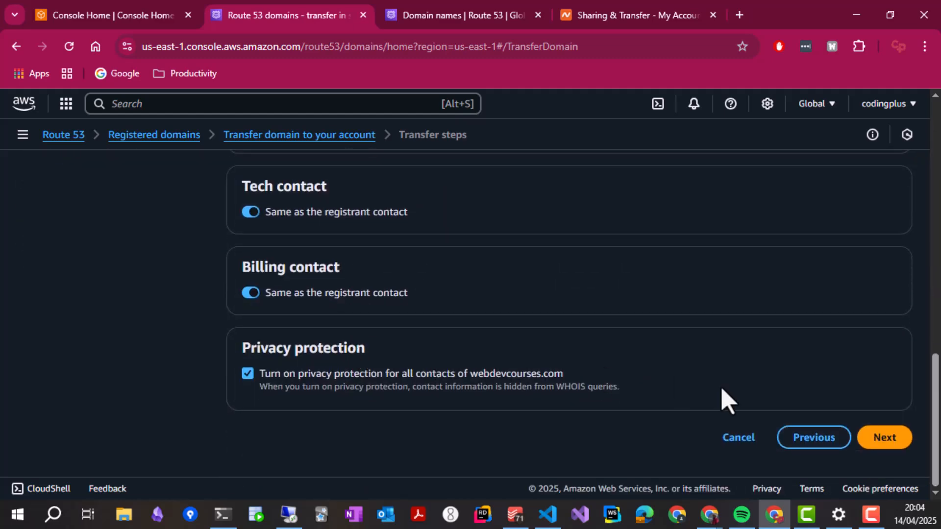
pyautogui.click(891, 439)
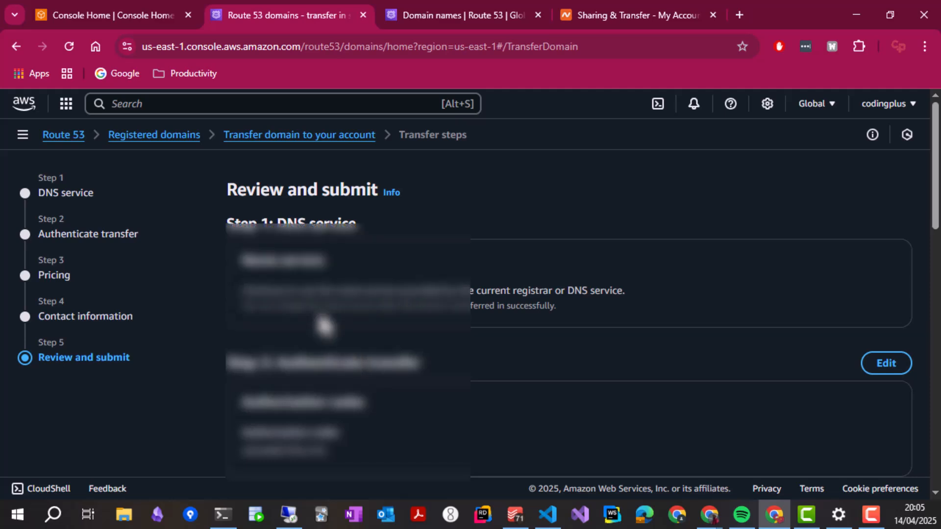
# Review the transfer details, agree to the Domain Name Registration End User Agreement and submit the transfer request
pyautogui.scroll(-6, 323, 326)
pyautogui.scroll(-10, 324, 325)
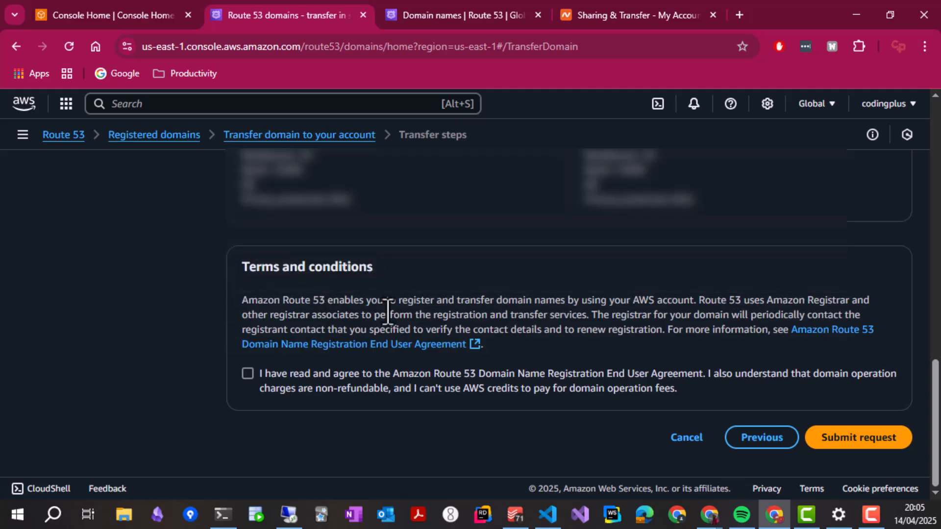
pyautogui.click(861, 447)
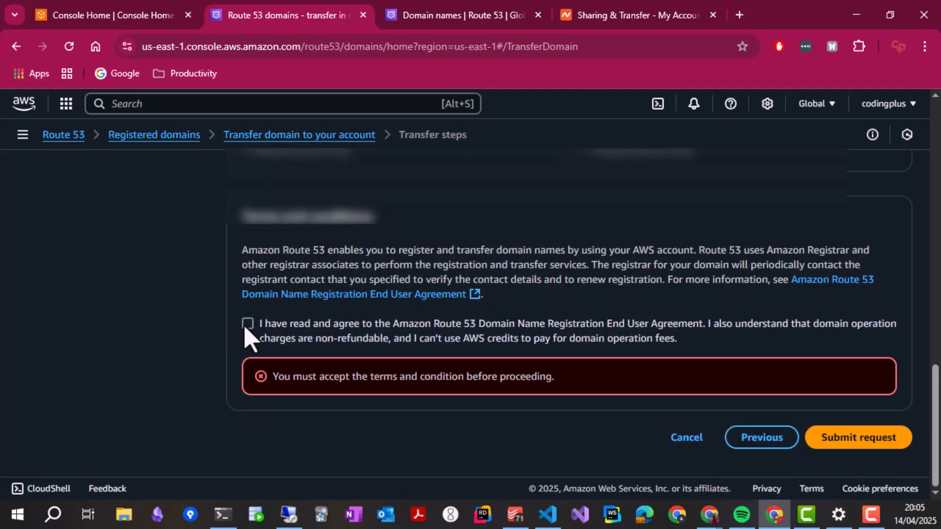
pyautogui.click(248, 324)
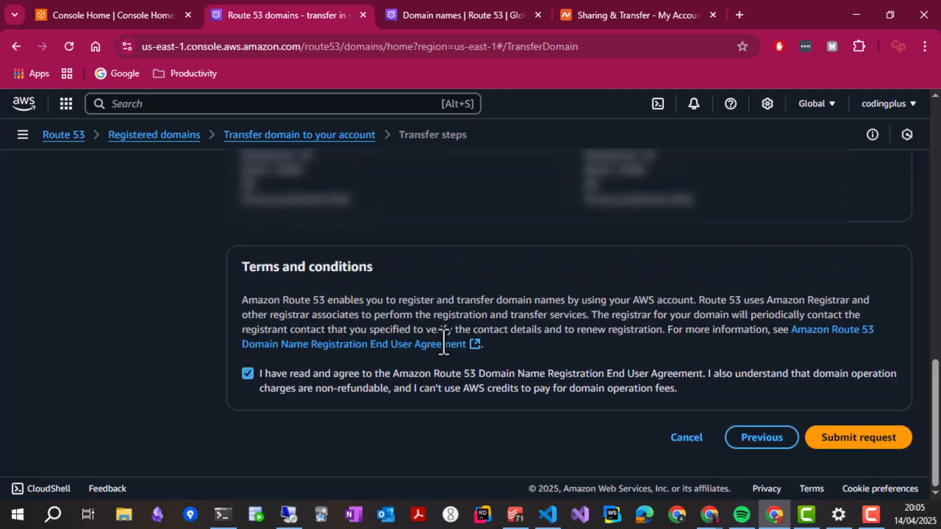
pyautogui.click(863, 447)
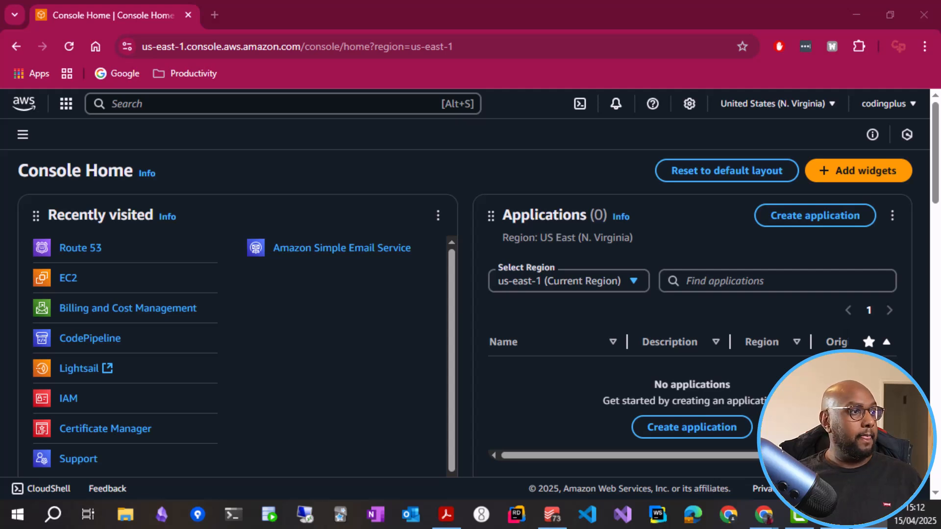
# Open the Route 53 domain requests and check the progress of the webdevcourses.com transfer
pyautogui.click(84, 249)
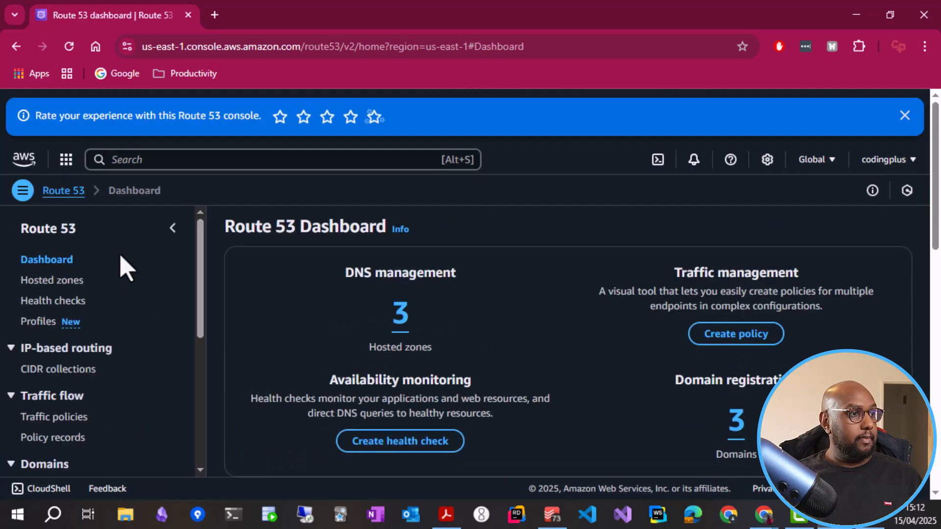
pyautogui.scroll(-1, 114, 407)
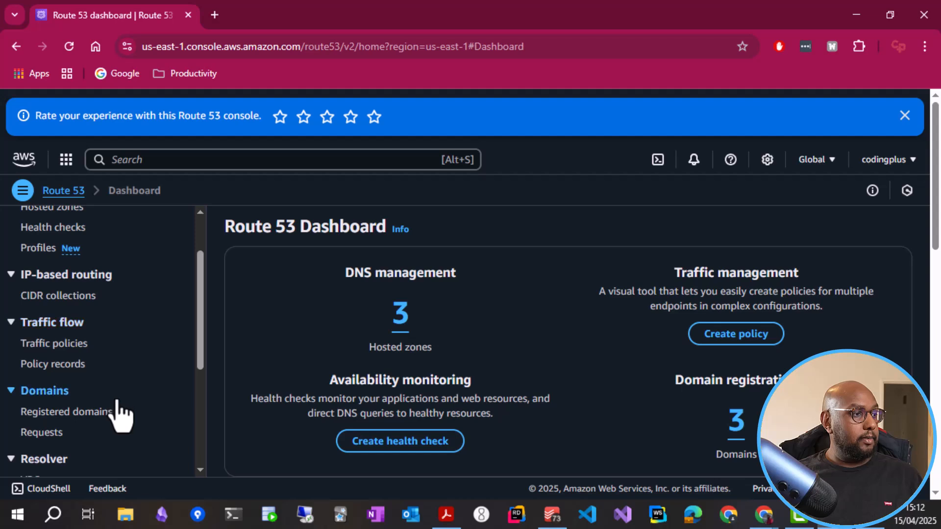
pyautogui.click(45, 434)
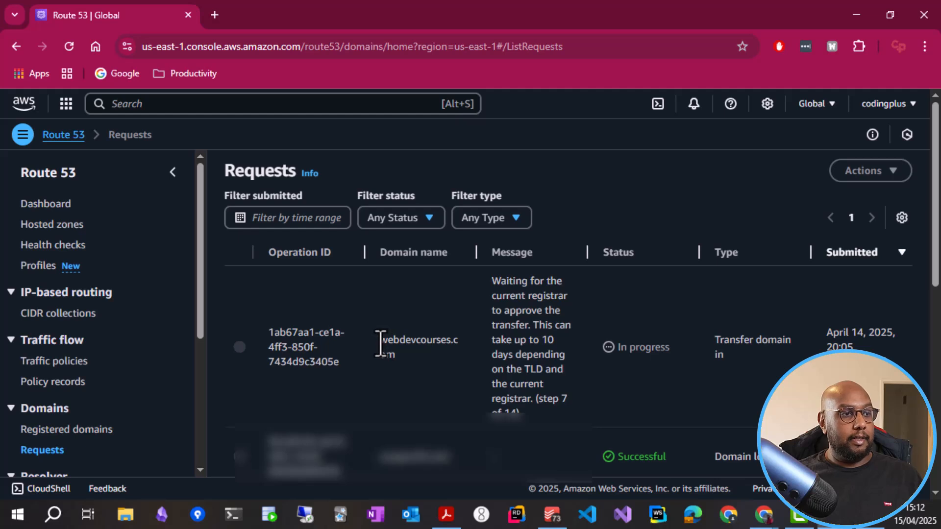
pyautogui.moveTo(381, 343); pyautogui.dragTo(422, 369)
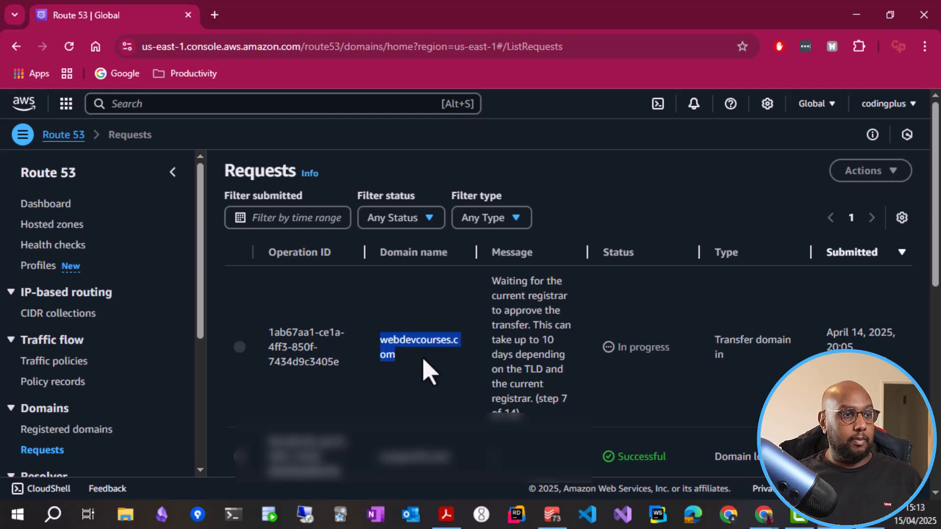
pyautogui.click(380, 353)
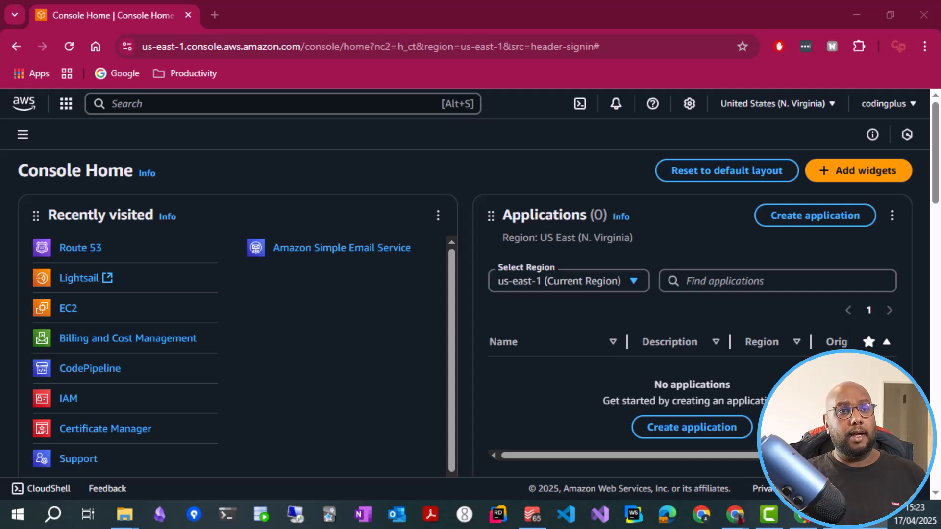
# Open Route 53's domain requests in a separate browser tab, widen the Domain name column and check the webdevcourses.com transfer status
pyautogui.middleClick(89, 249)
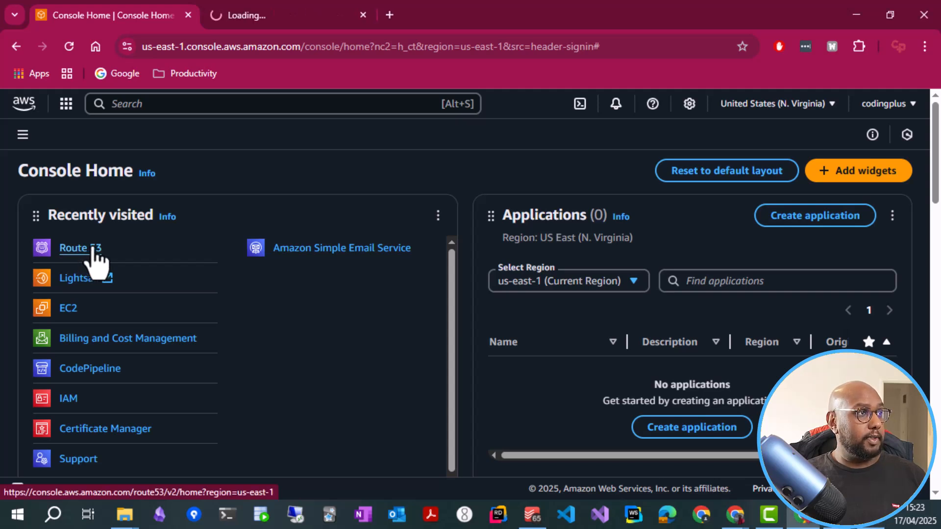
pyautogui.click(295, 20)
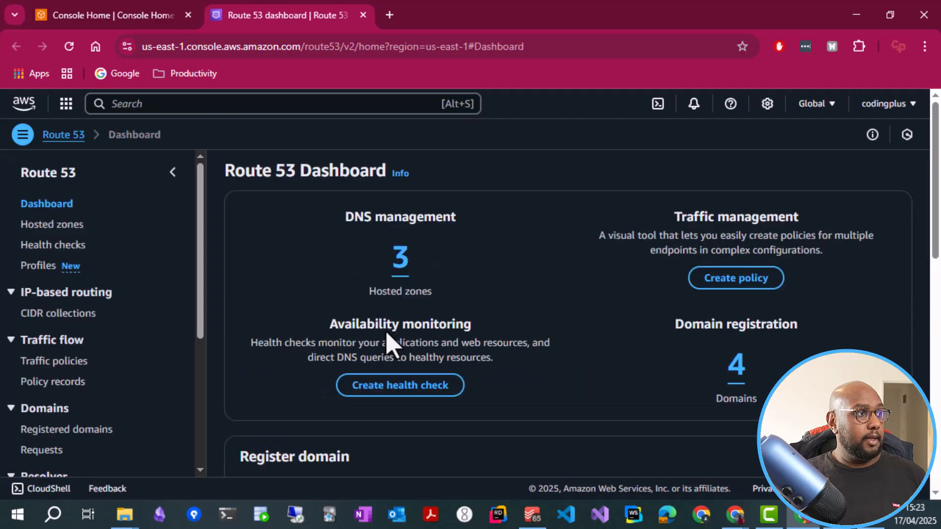
pyautogui.click(39, 454)
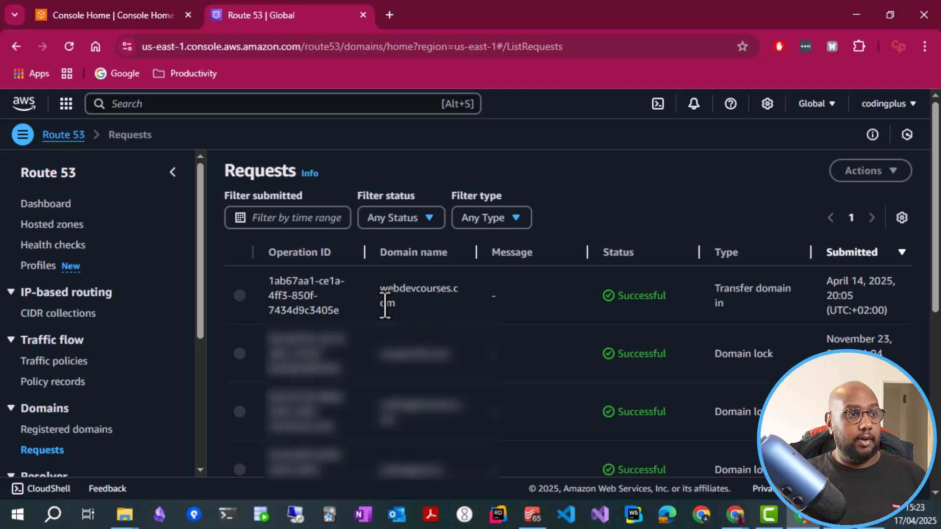
pyautogui.moveTo(472, 248); pyautogui.dragTo(505, 250)
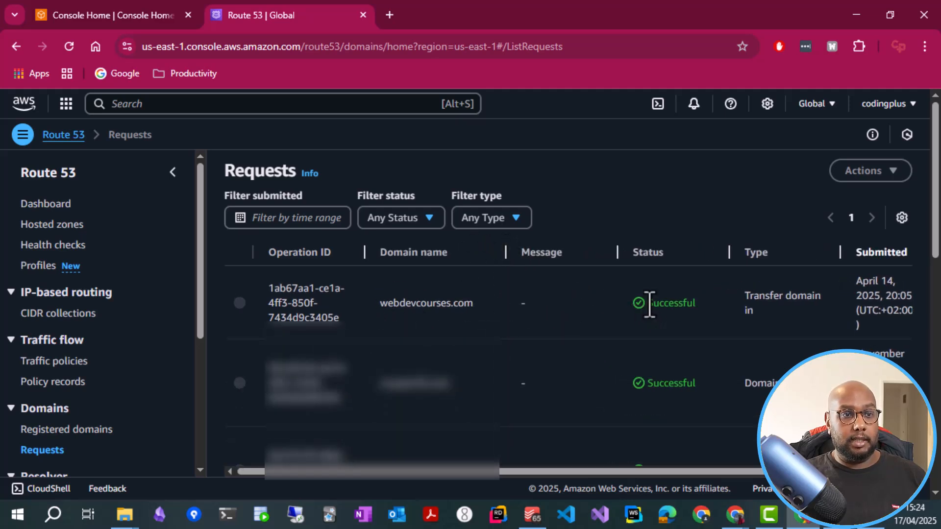
pyautogui.moveTo(648, 307); pyautogui.dragTo(711, 315)
# Switch to Gmail and read Namecheap's transfer confirmation email for the option to speed up the transfer
pyautogui.hotkey('alt', 'Tab')
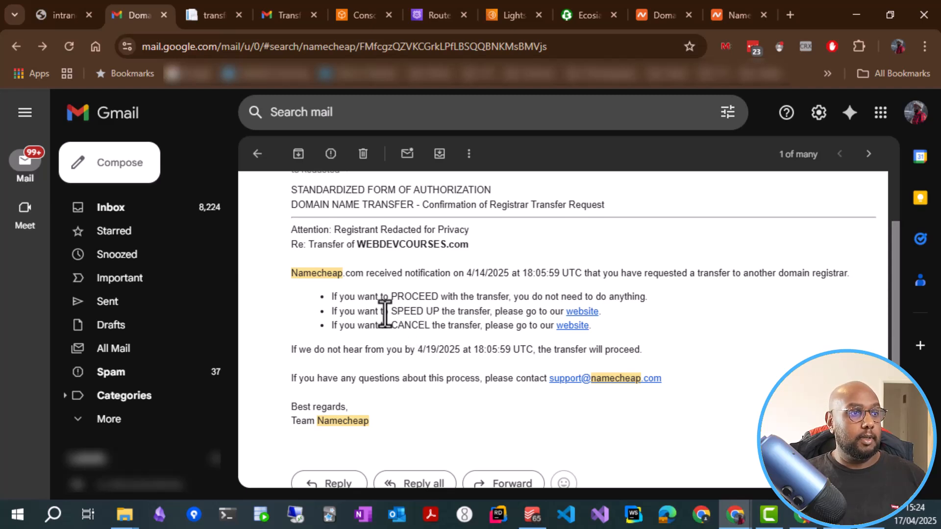
pyautogui.moveTo(332, 312); pyautogui.dragTo(542, 311)
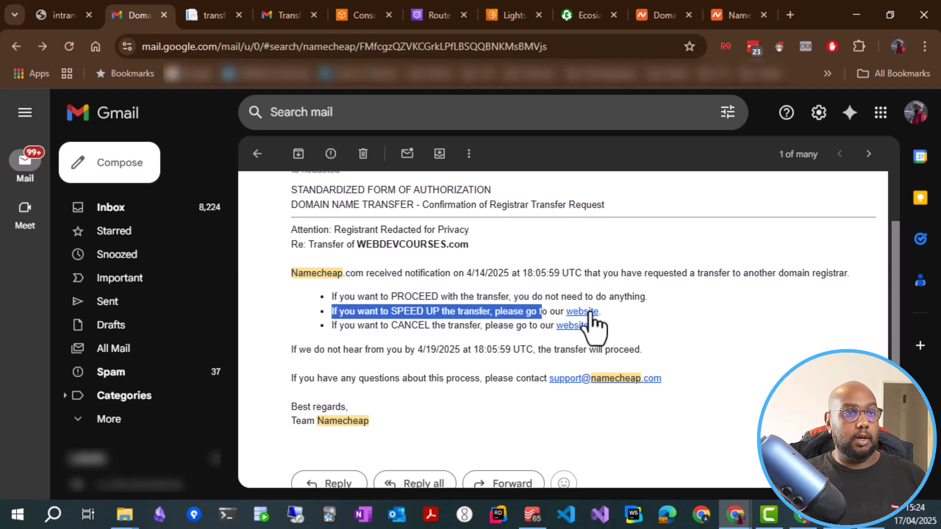
pyautogui.click(206, 16)
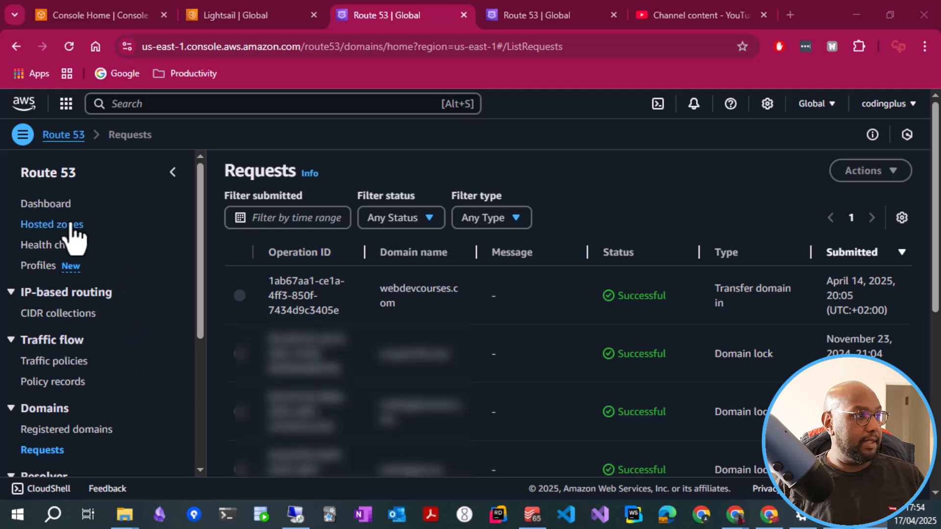
# Create a public hosted zone in Route 53 for the domain webdevcourses.com
pyautogui.click(49, 225)
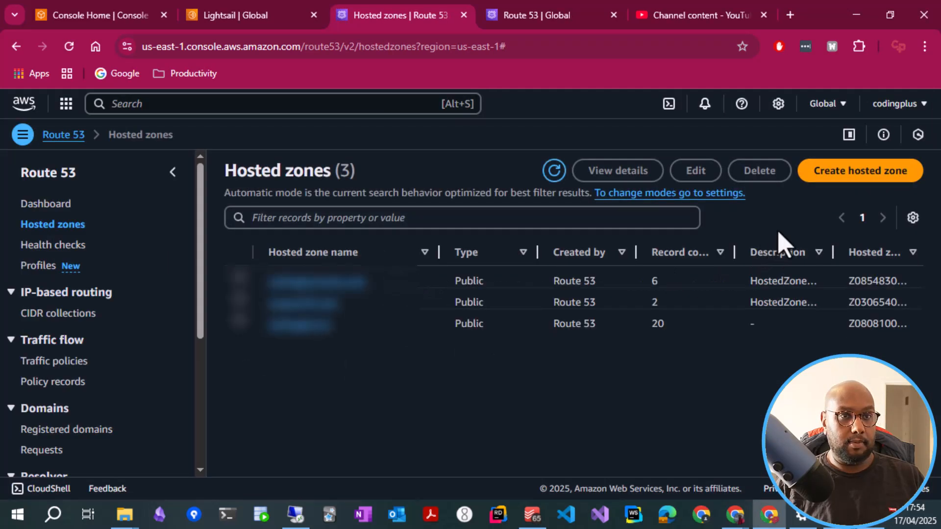
pyautogui.click(832, 177)
pyautogui.click(140, 292)
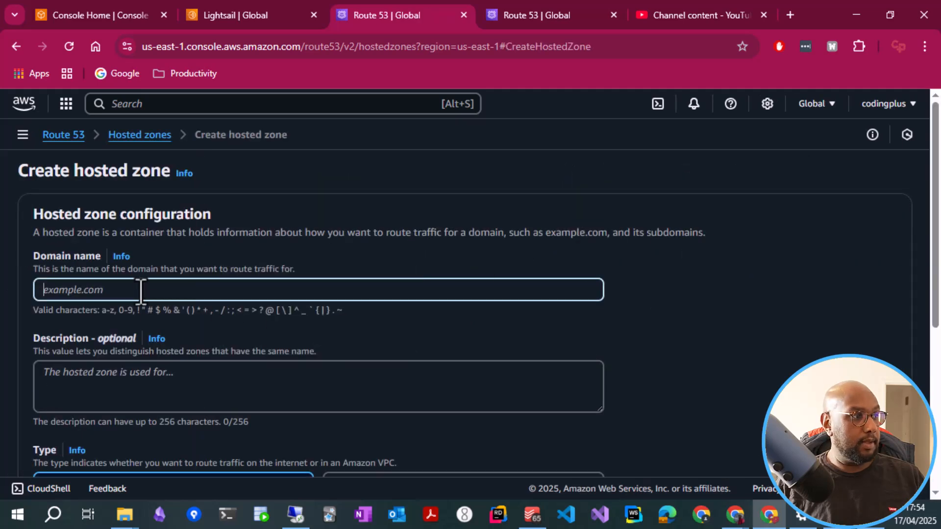
pyautogui.write('webdevcourses.com')
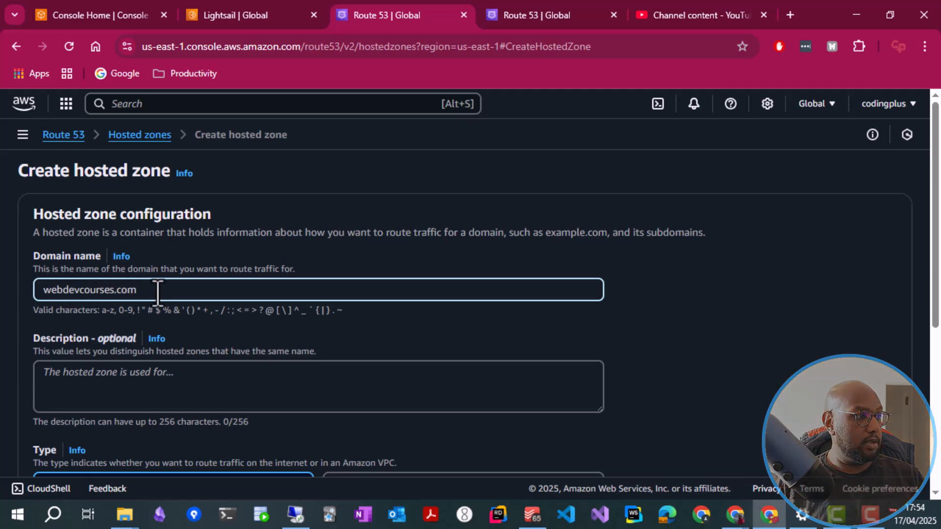
pyautogui.scroll(-4, 15, 353)
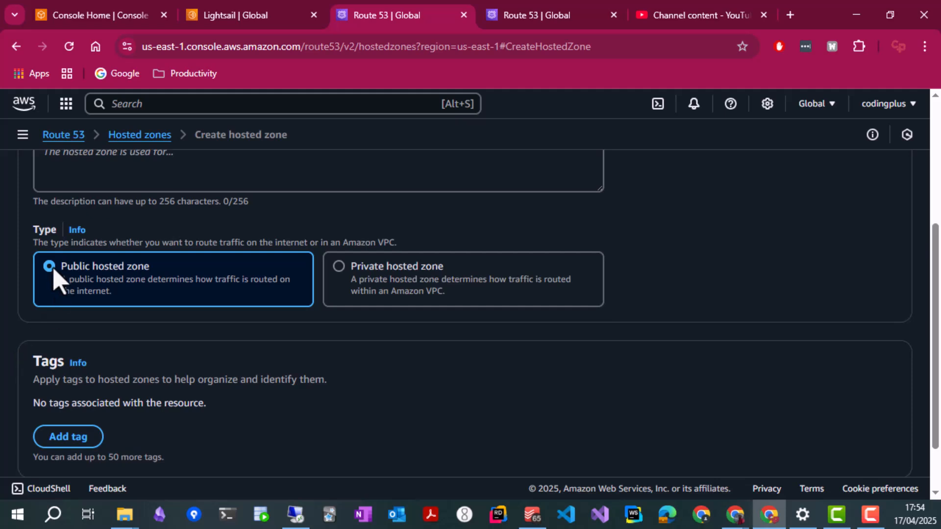
pyautogui.scroll(-2, 185, 385)
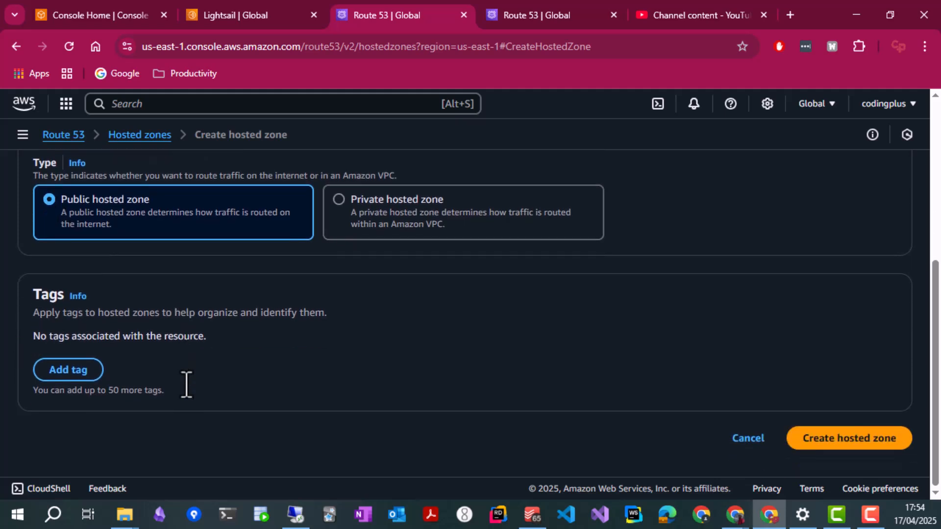
pyautogui.click(850, 443)
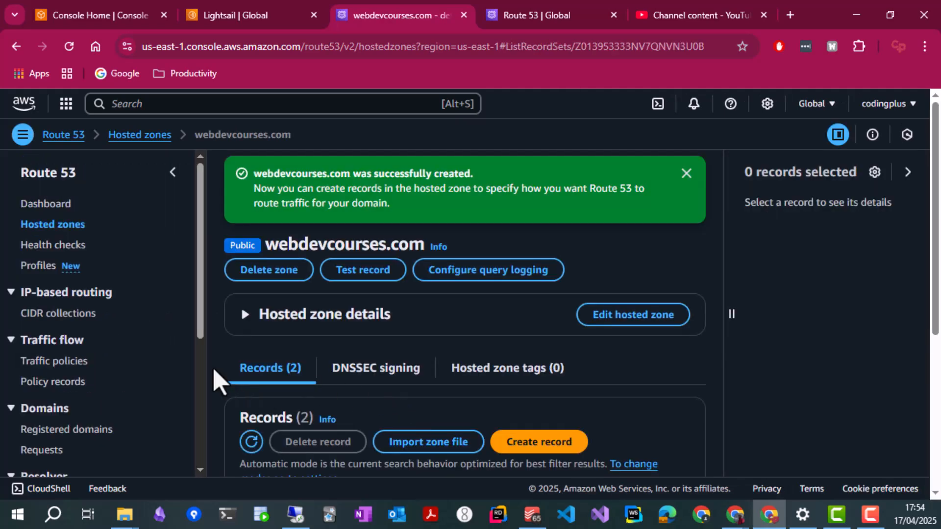
# Dismiss the creation notice and select the hosted zone's NS record to examine its name server values
pyautogui.scroll(-2, 218, 380)
pyautogui.scroll(-3, 218, 380)
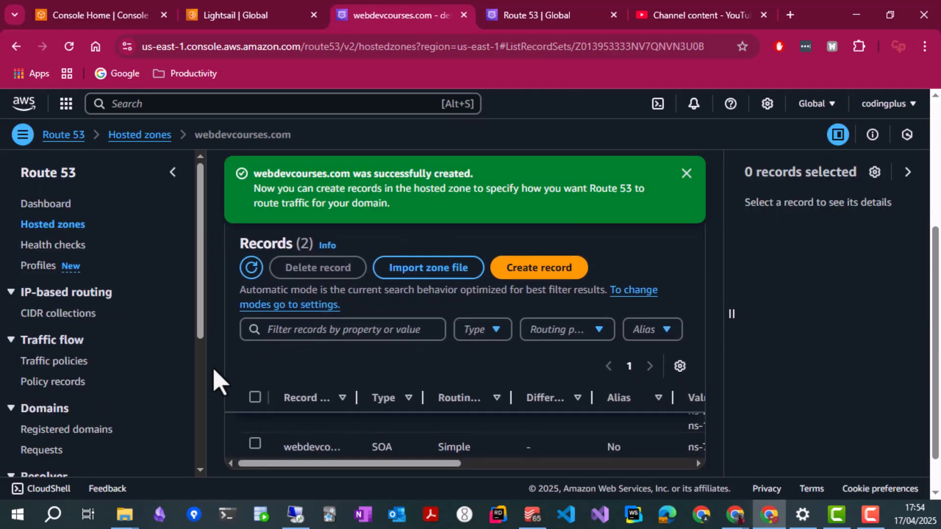
pyautogui.click(687, 174)
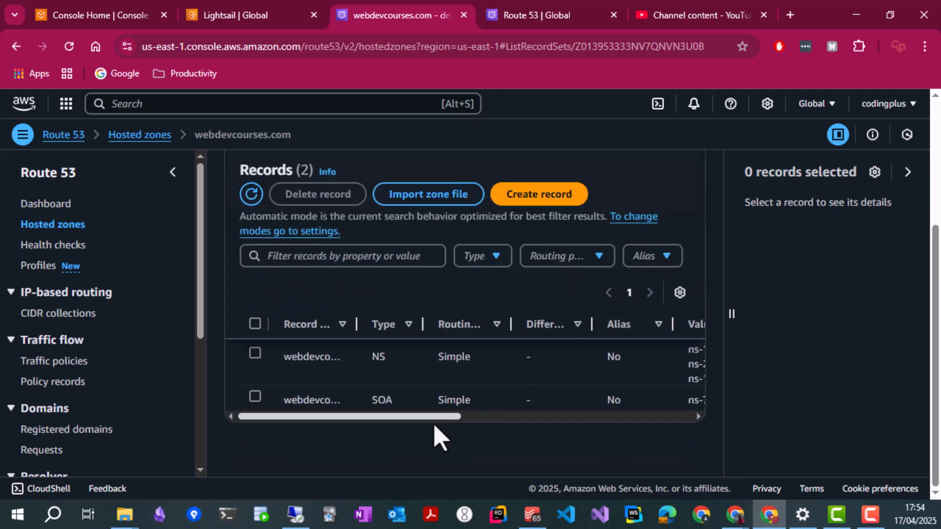
pyautogui.click(255, 353)
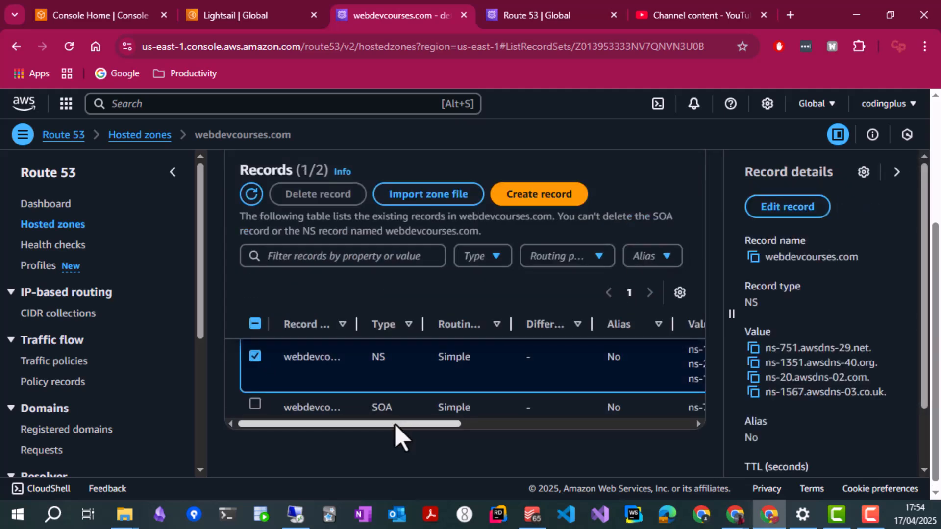
# Compare the hosted zone's NS record values with the name servers in webdevcourses.com's registered domain details, opened in a separate browser tab
pyautogui.moveTo(395, 420); pyautogui.dragTo(529, 441)
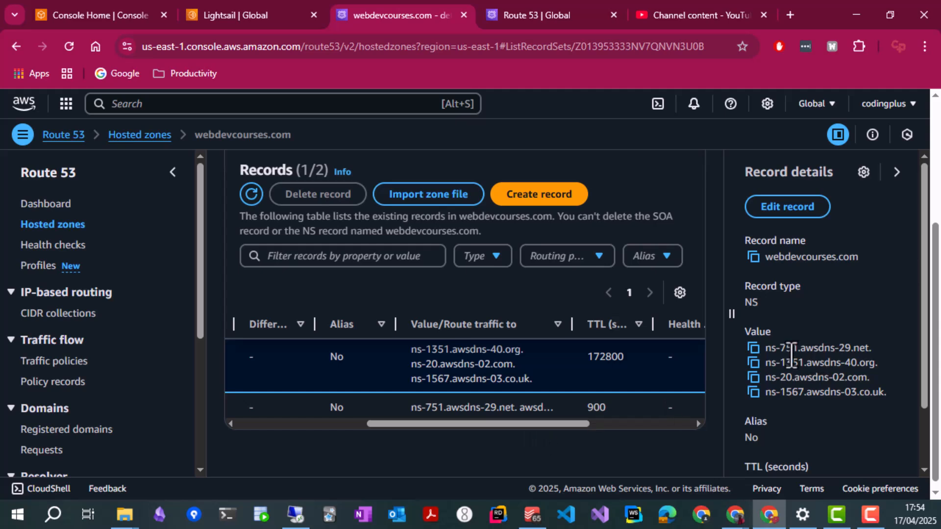
pyautogui.moveTo(765, 347); pyautogui.dragTo(897, 410)
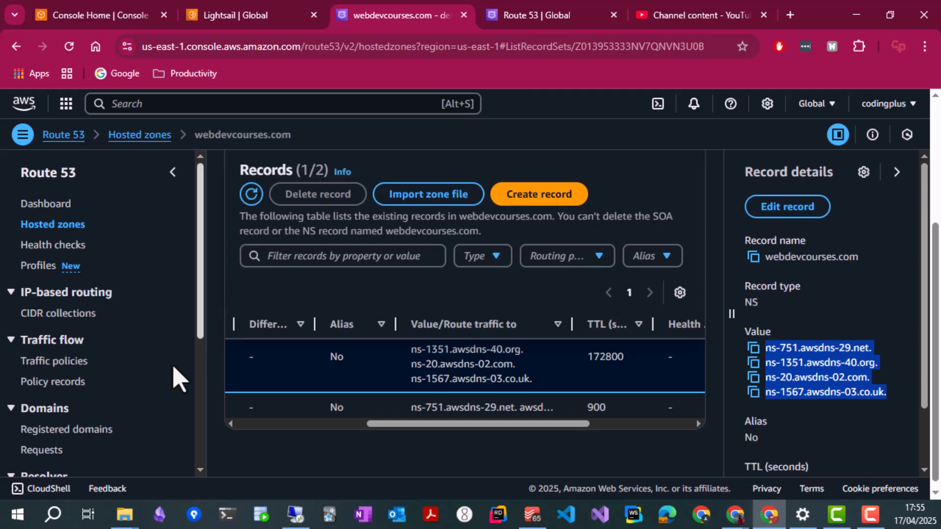
pyautogui.middleClick(66, 430)
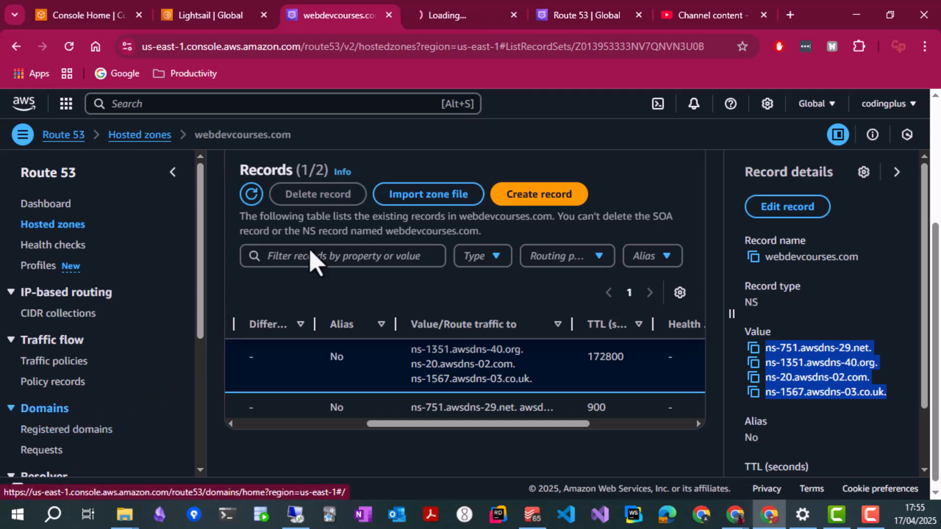
pyautogui.click(461, 19)
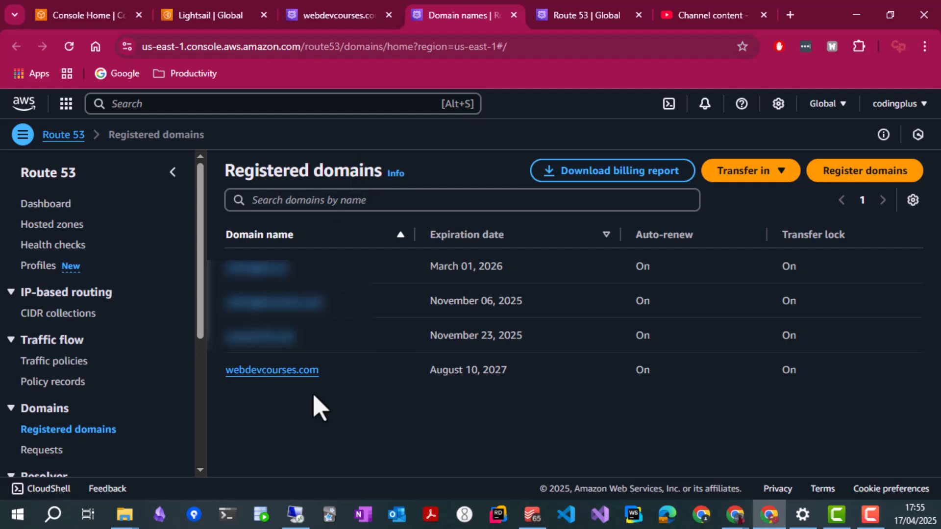
pyautogui.click(287, 377)
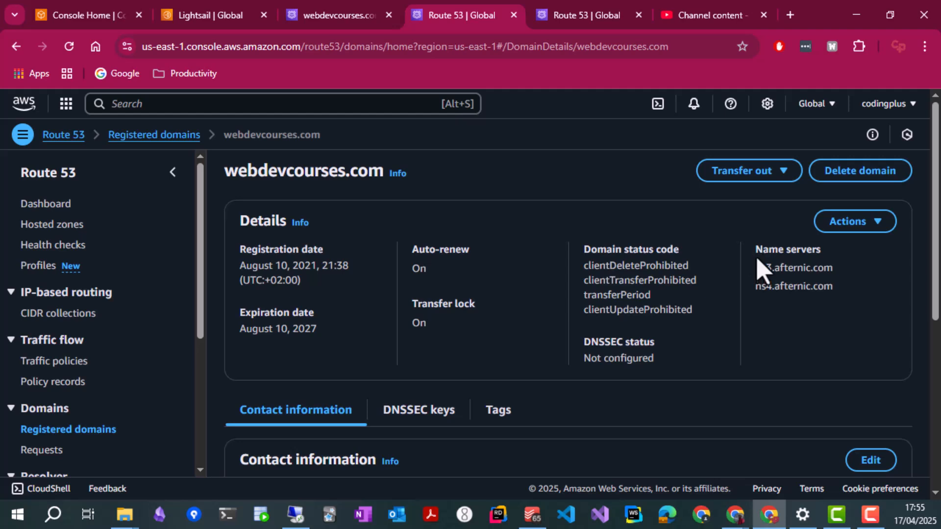
pyautogui.moveTo(755, 267); pyautogui.dragTo(847, 294)
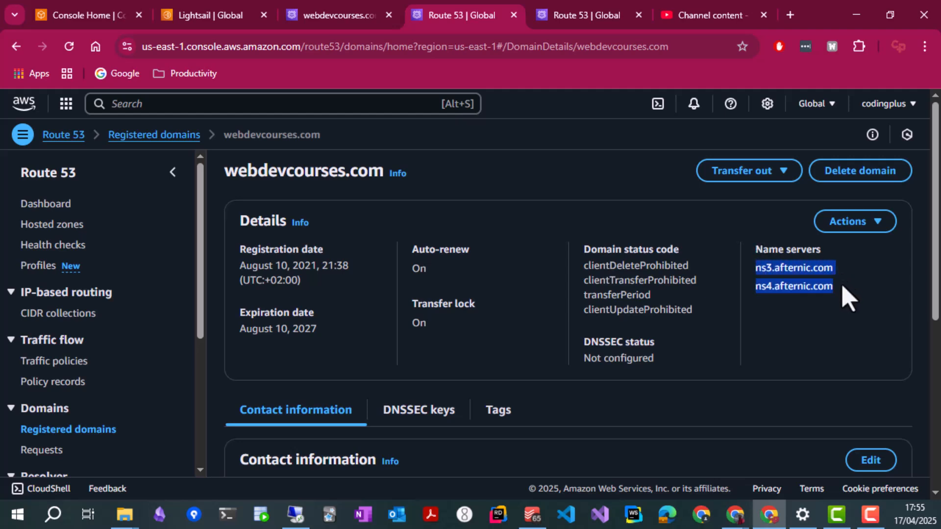
pyautogui.click(761, 286)
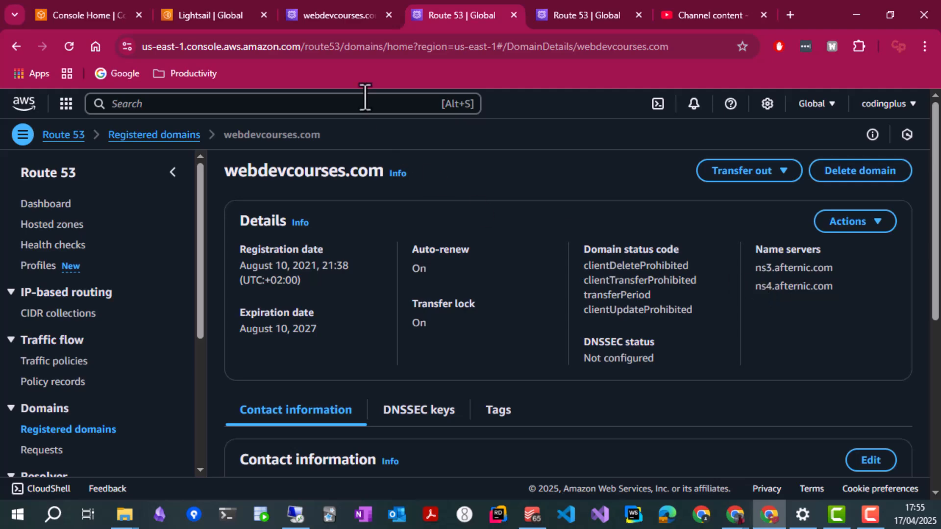
pyautogui.click(340, 15)
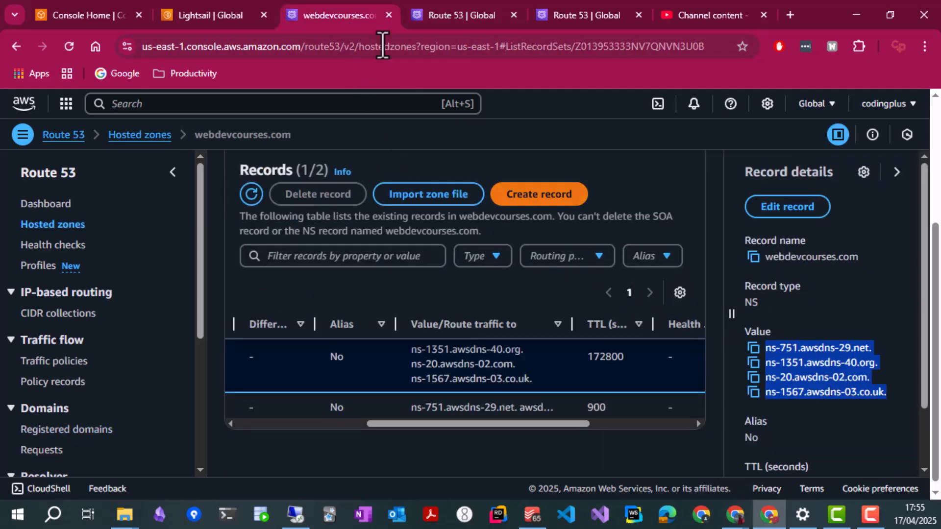
pyautogui.click(440, 18)
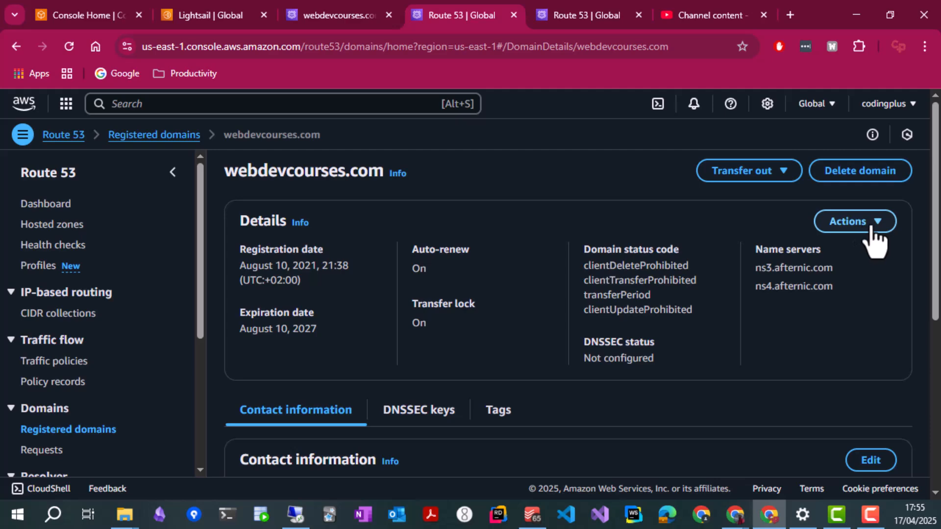
# Start editing webdevcourses.com's name servers and replace the first with ns-751.awsdns-29.net, copied from the hosted zone's NS record
pyautogui.click(874, 241)
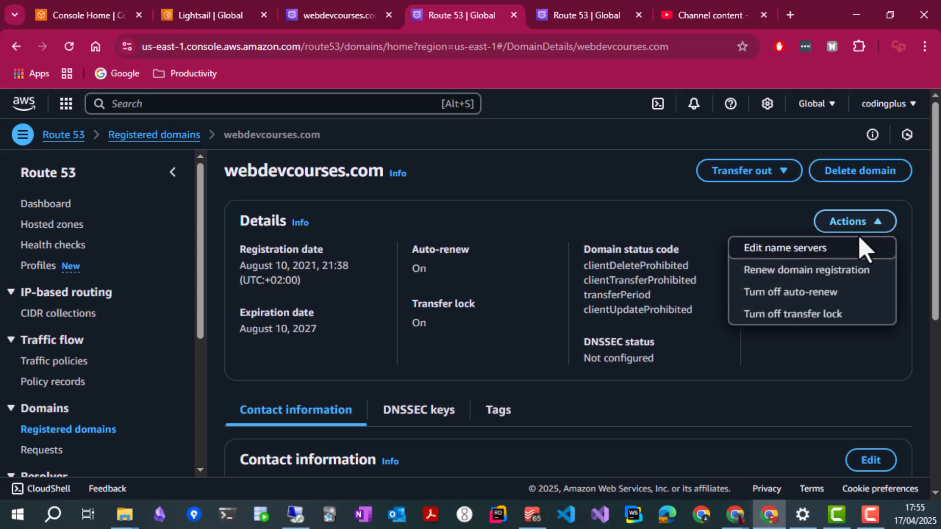
pyautogui.click(779, 250)
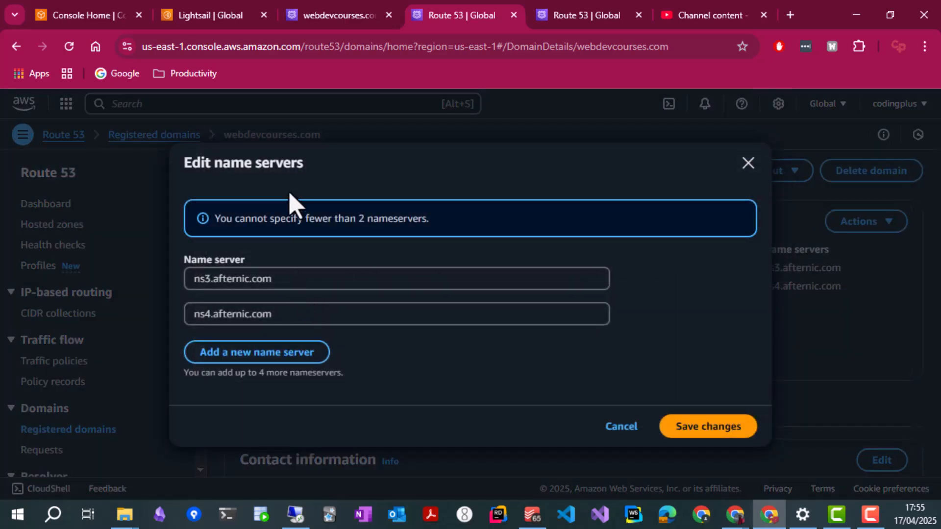
pyautogui.click(361, 14)
pyautogui.click(755, 367)
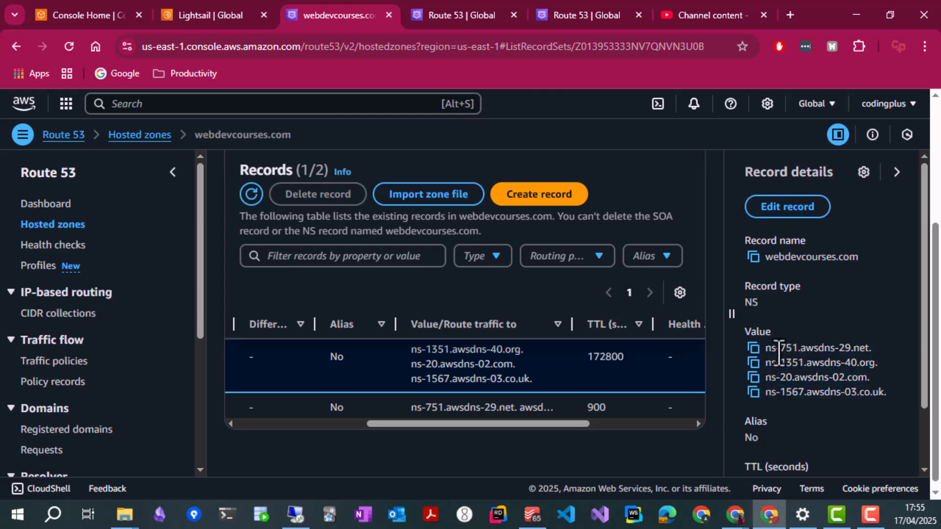
pyautogui.click(754, 348)
pyautogui.click(456, 15)
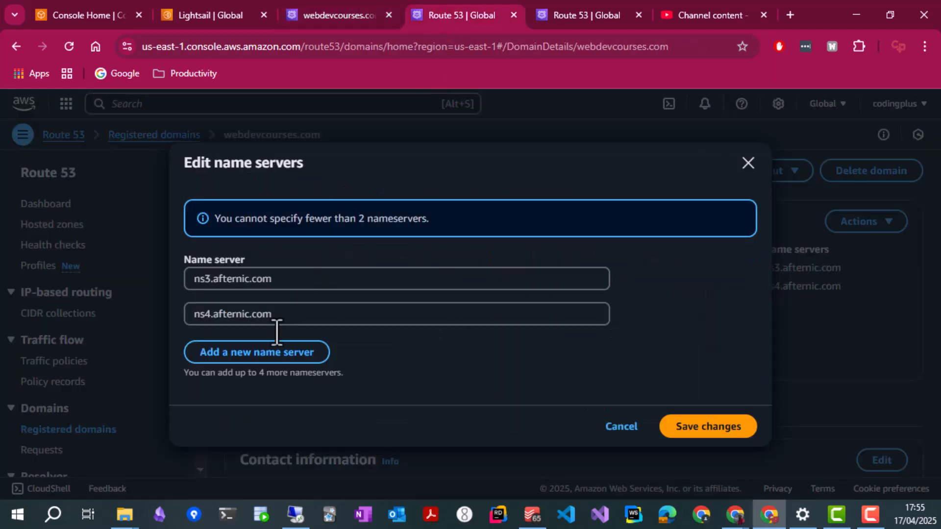
pyautogui.moveTo(296, 282); pyautogui.dragTo(182, 289)
pyautogui.hotkey('ctrl', 'v')
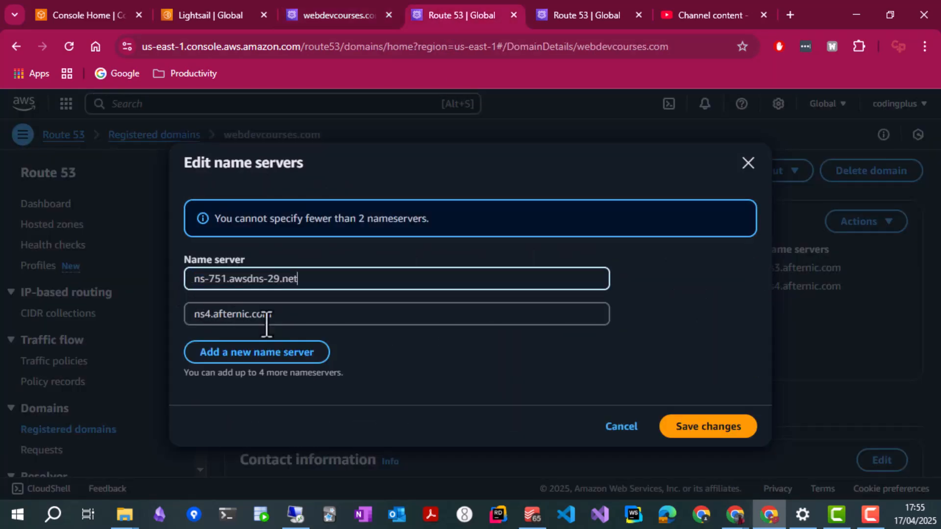
# Replace the domain's second name server with ns-1351.awsdns-40.org, copied from the hosted zone's NS record
pyautogui.click(355, 15)
pyautogui.click(754, 363)
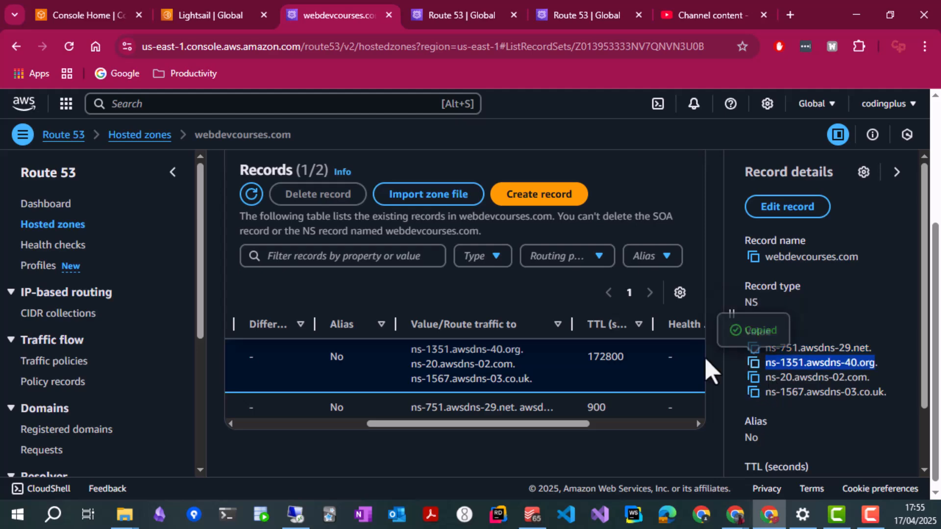
pyautogui.click(443, 15)
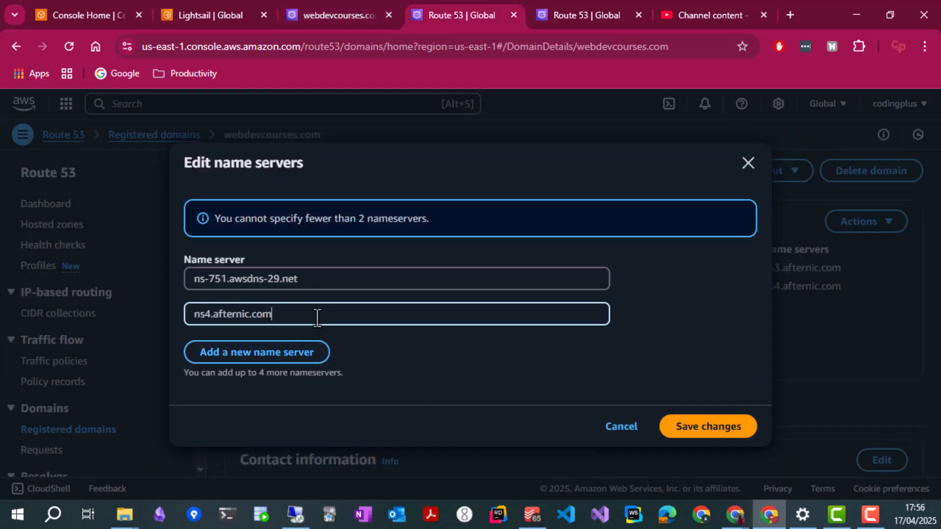
pyautogui.moveTo(315, 315); pyautogui.dragTo(188, 319)
pyautogui.hotkey('ctrl', 'v')
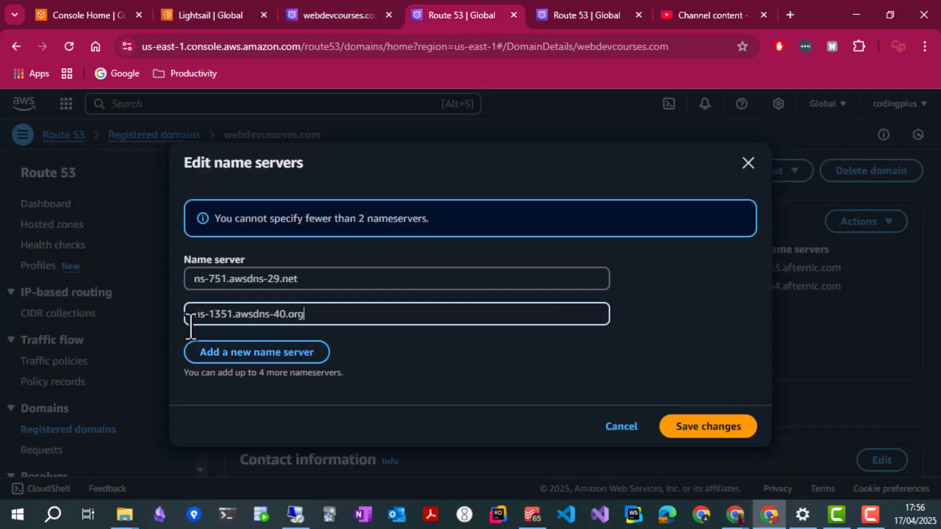
# Add two more name server entries and set the third to ns-20.awsdns-02.com, copied from the hosted zone's NS record
pyautogui.click(253, 354)
pyautogui.click(250, 349)
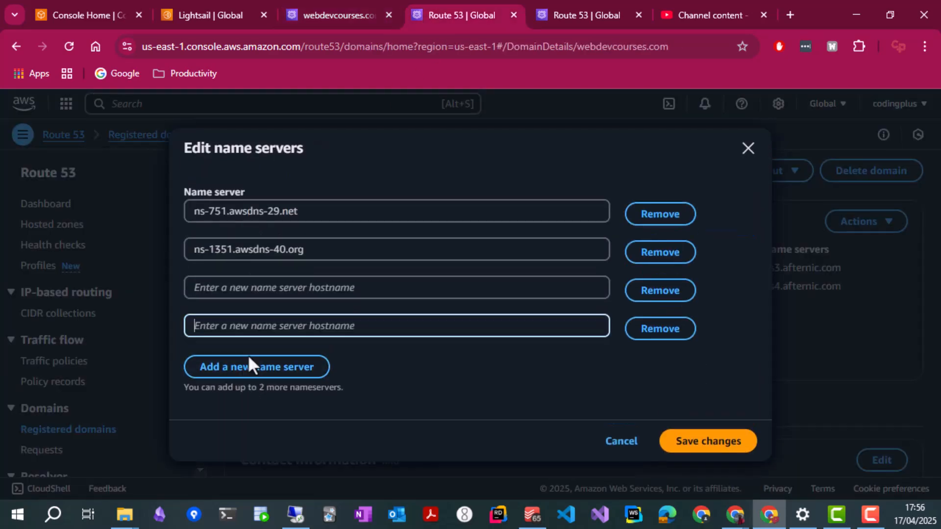
pyautogui.click(325, 19)
pyautogui.click(754, 377)
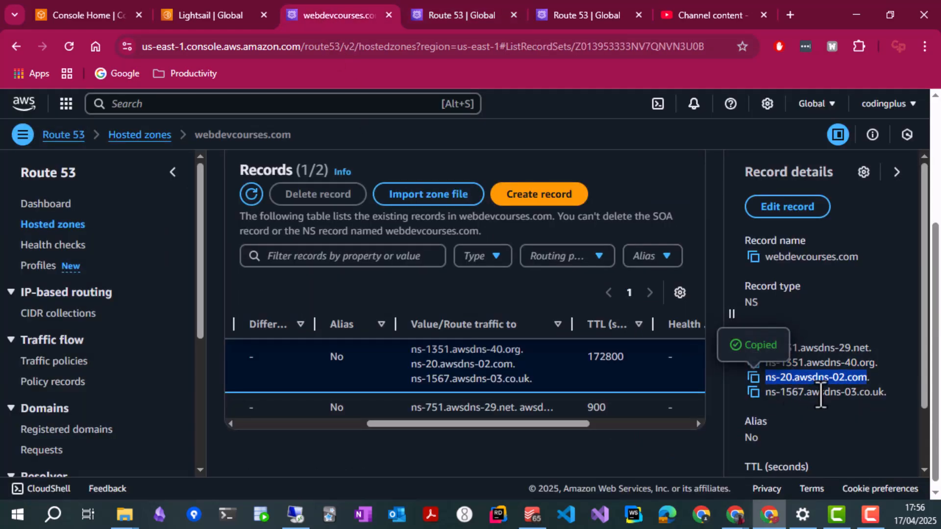
pyautogui.click(455, 19)
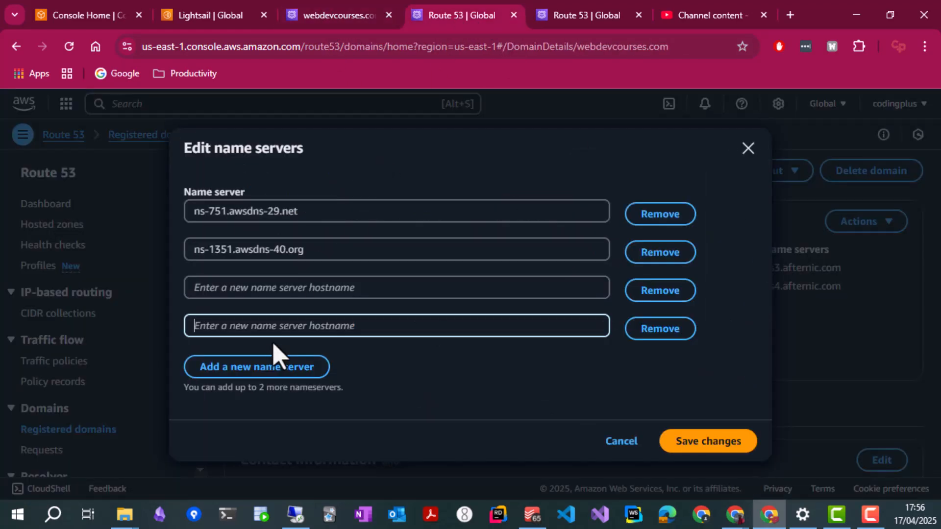
pyautogui.click(248, 289)
pyautogui.hotkey('ctrl', 'v')
# Set the fourth name server to ns-1567.awsdns-03.co.uk, copied from the hosted zone's NS record, and save the name server changes
pyautogui.click(323, 15)
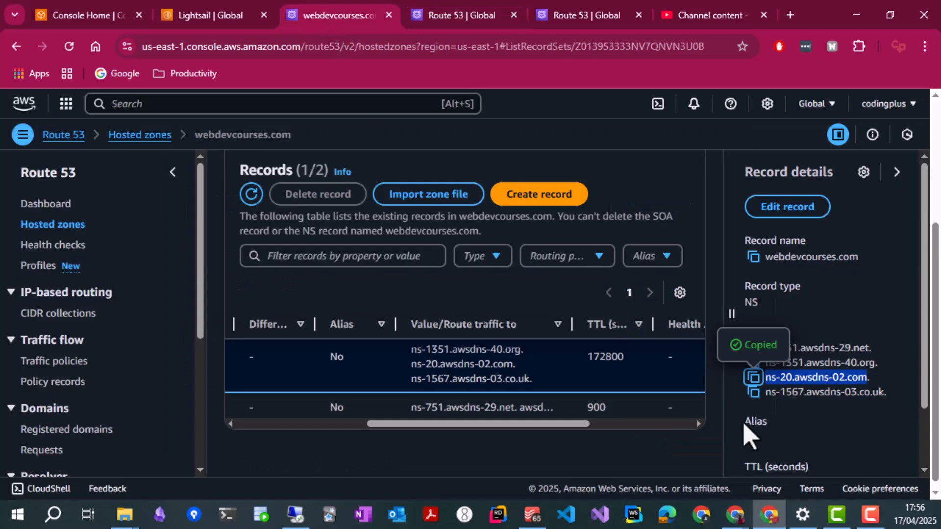
pyautogui.click(754, 393)
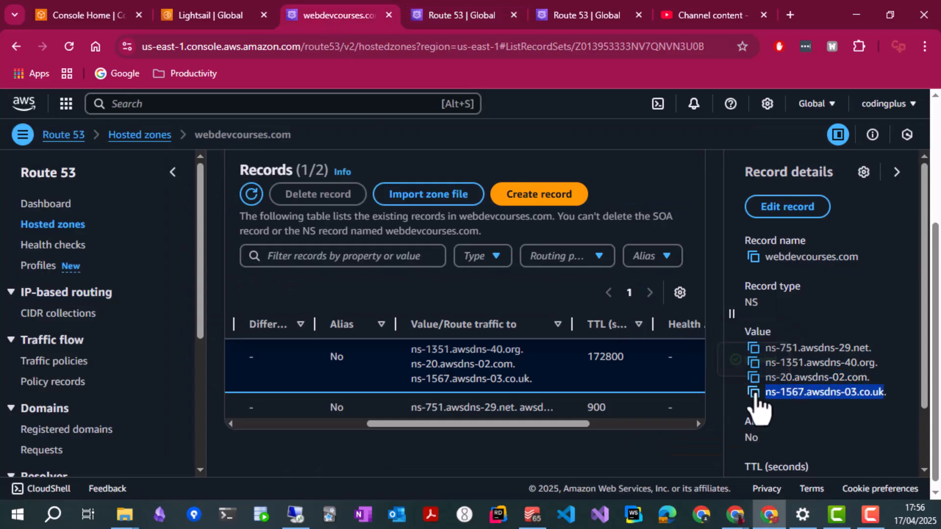
pyautogui.click(466, 10)
pyautogui.click(257, 327)
pyautogui.hotkey('ctrl', 'v')
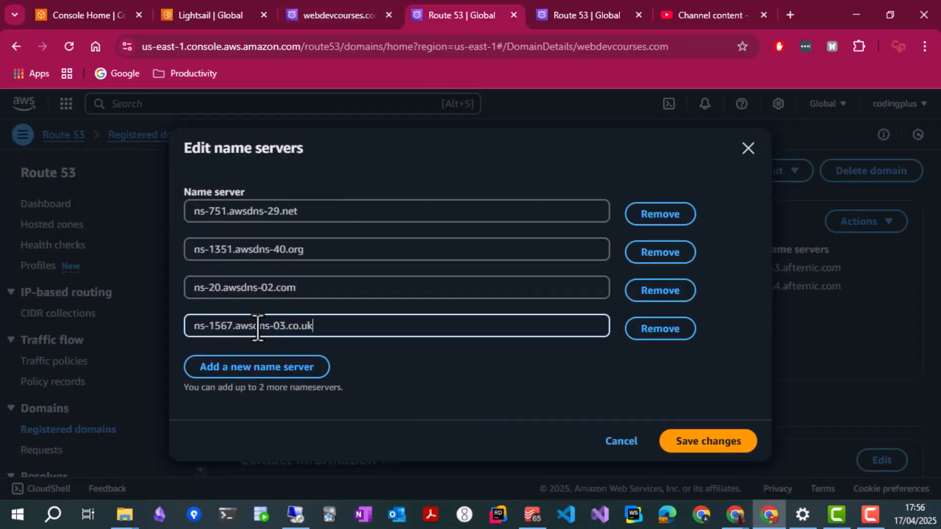
pyautogui.click(732, 448)
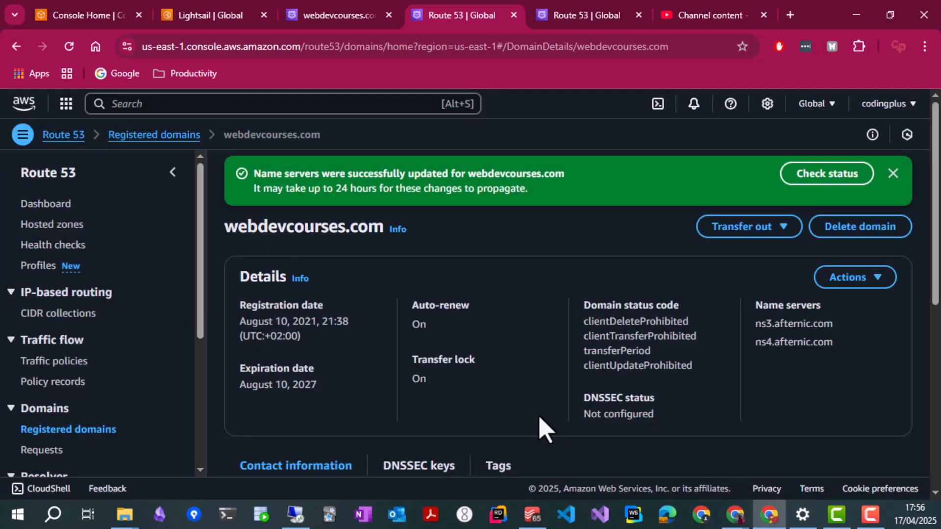
# Create an A record for the root domain in the webdevcourses.com hosted zone, with the PL-WordPress-1 Lightsail instance's IP 3.82.197.252 as its value
pyautogui.click(342, 18)
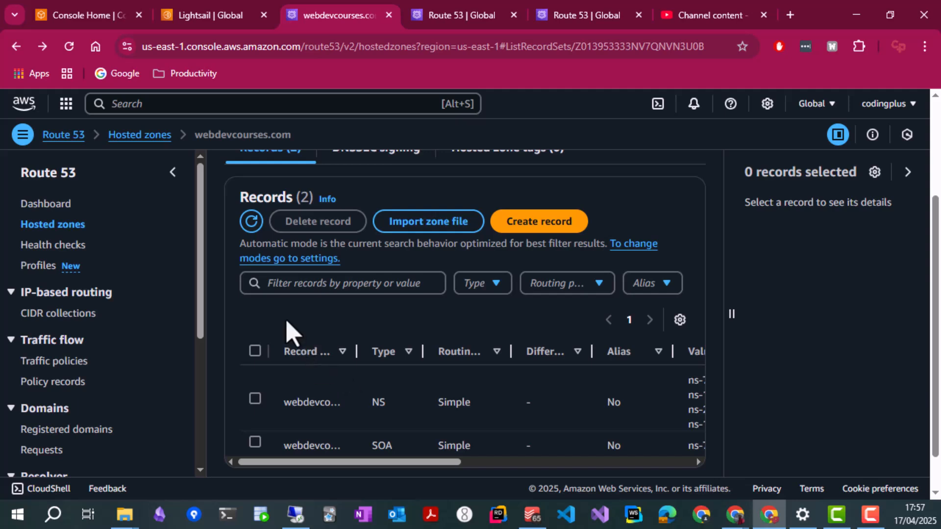
pyautogui.click(556, 238)
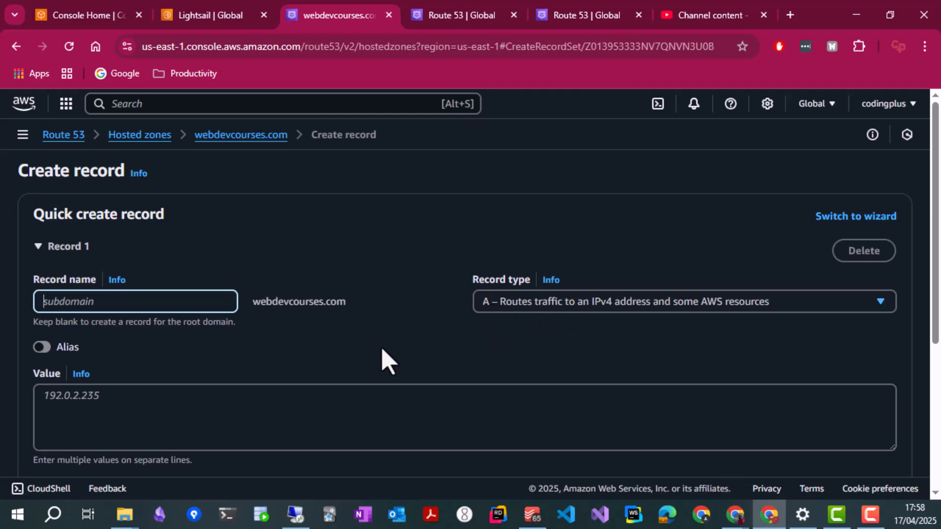
pyautogui.click(166, 418)
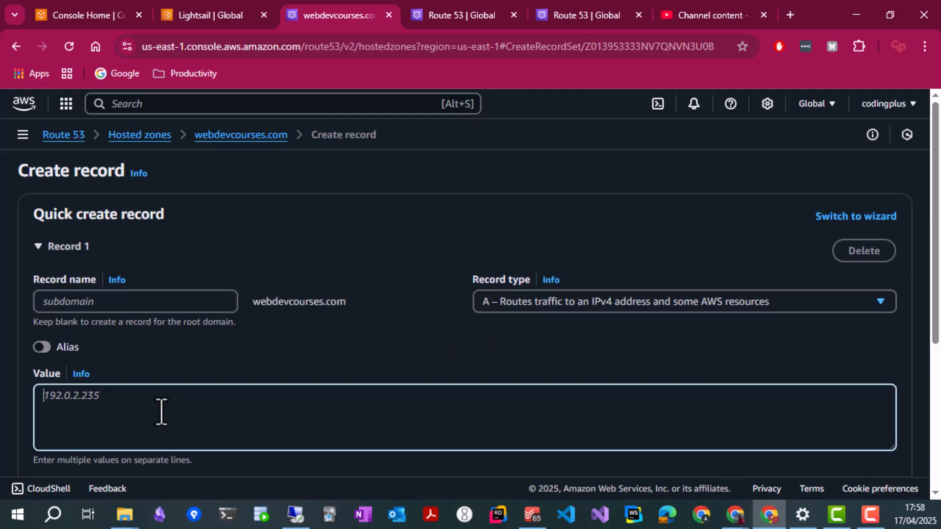
pyautogui.click(203, 23)
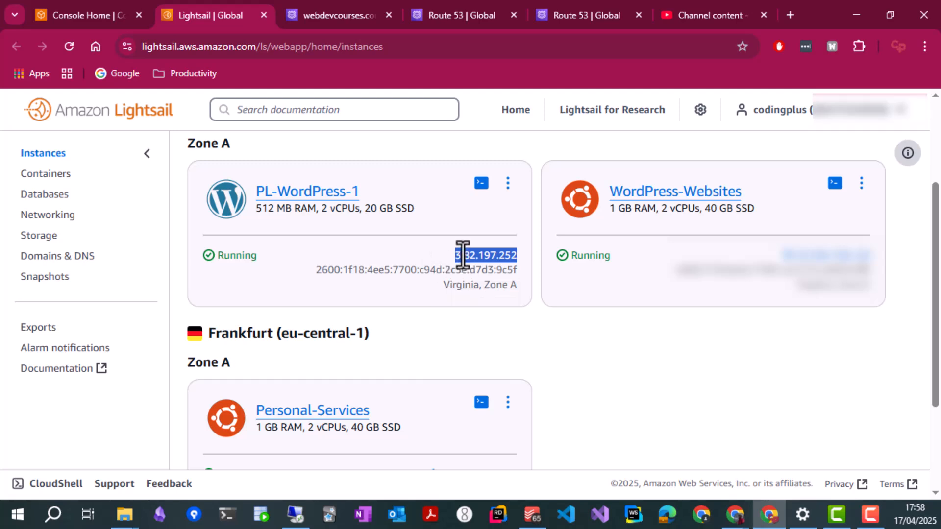
pyautogui.click(334, 16)
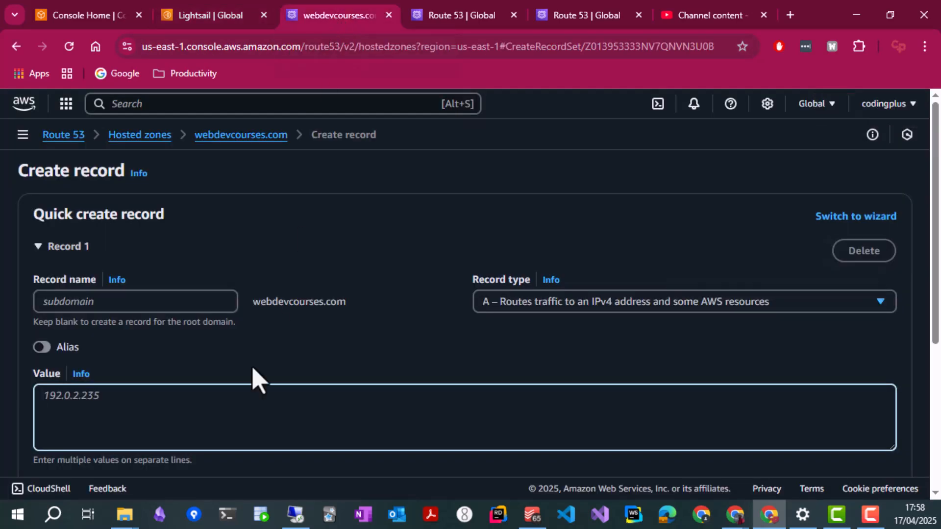
pyautogui.hotkey('ctrl', 'v')
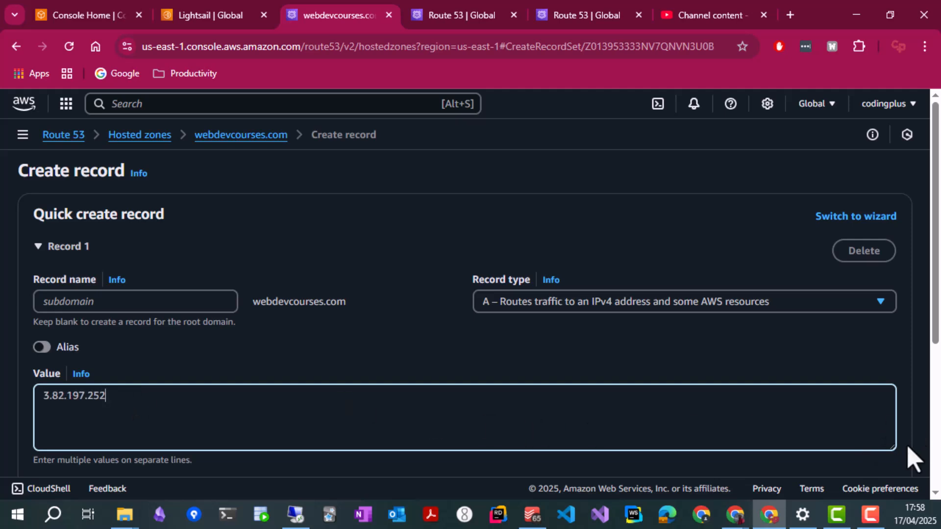
pyautogui.scroll(-5, 909, 456)
pyautogui.click(852, 418)
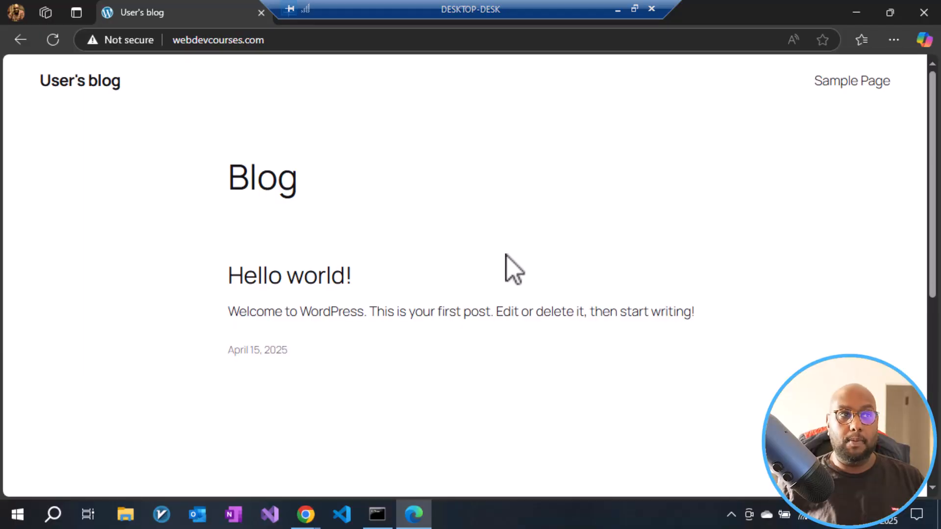
# Switch to Microsoft Edge on the remote desktop and check the WordPress site at webdevcourses.com
pyautogui.click(287, 41)
pyautogui.click(157, 263)
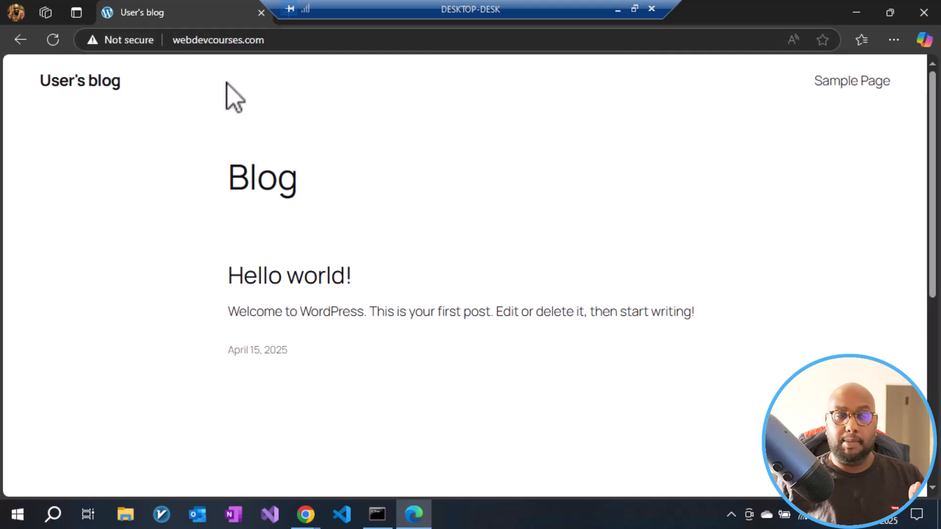